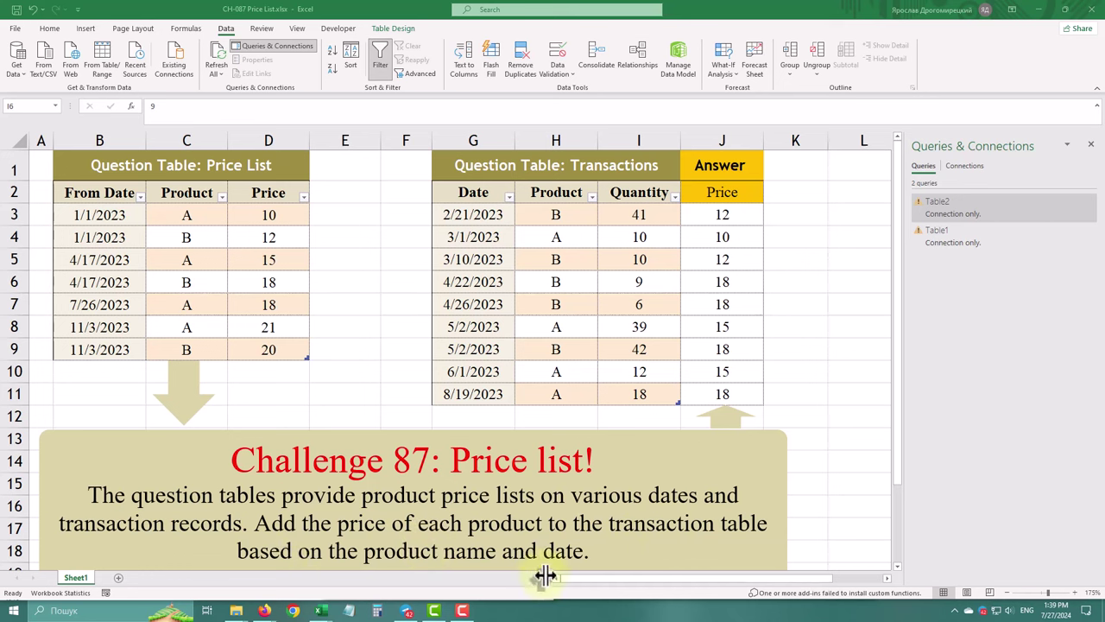
- Review the Price List prices, its From Date column, the transaction dates and the expected Answer prices
left_click(199, 212)
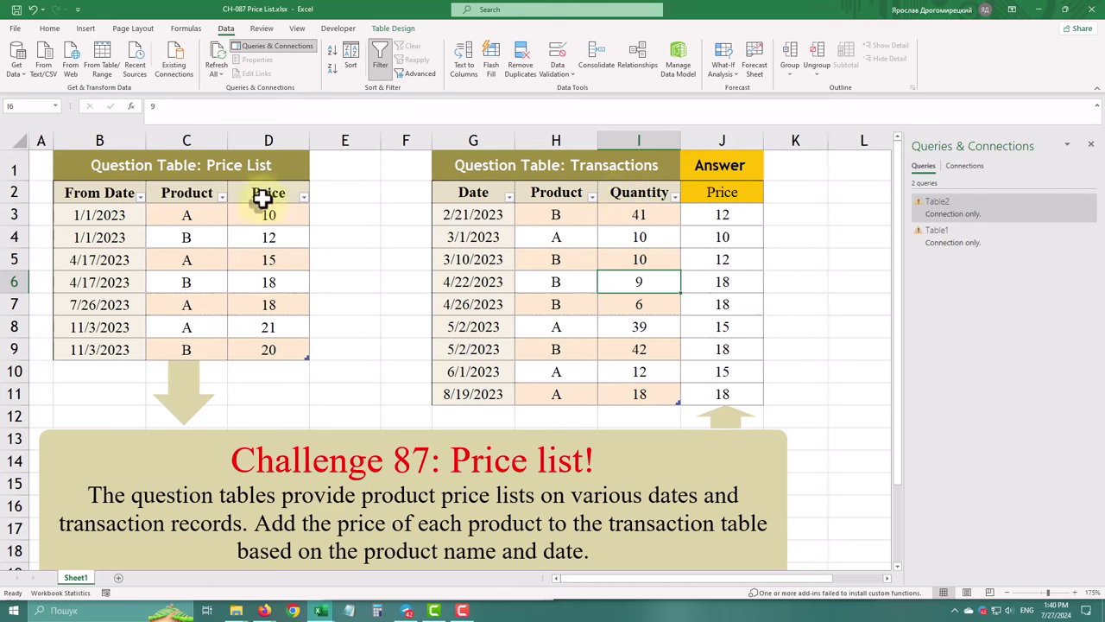
left_click_drag(266, 193, 263, 348)
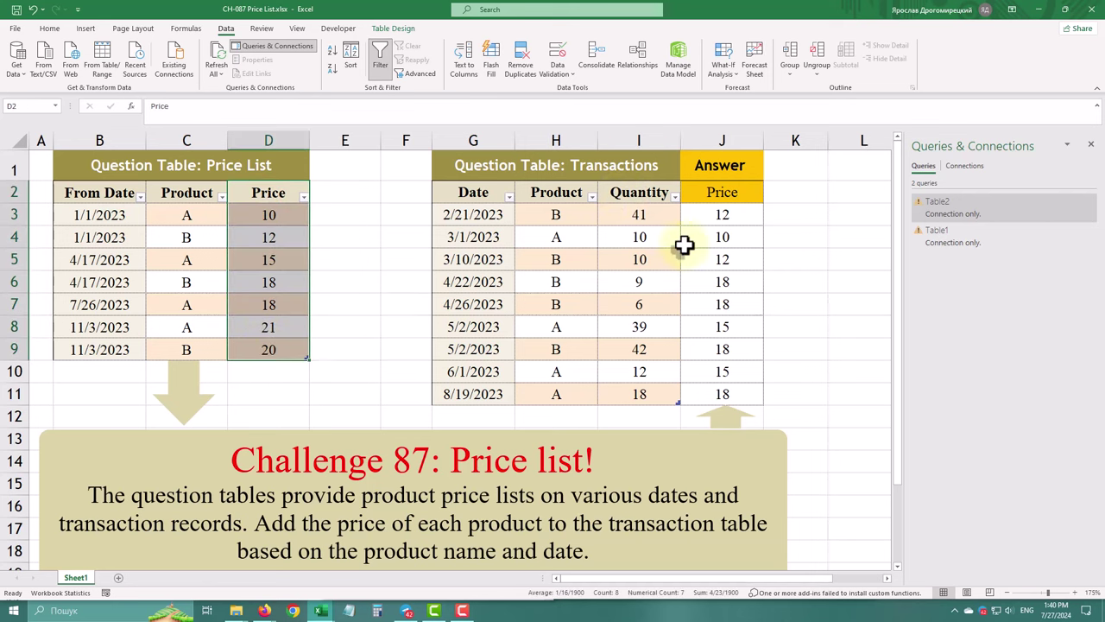
left_click_drag(744, 191, 713, 393)
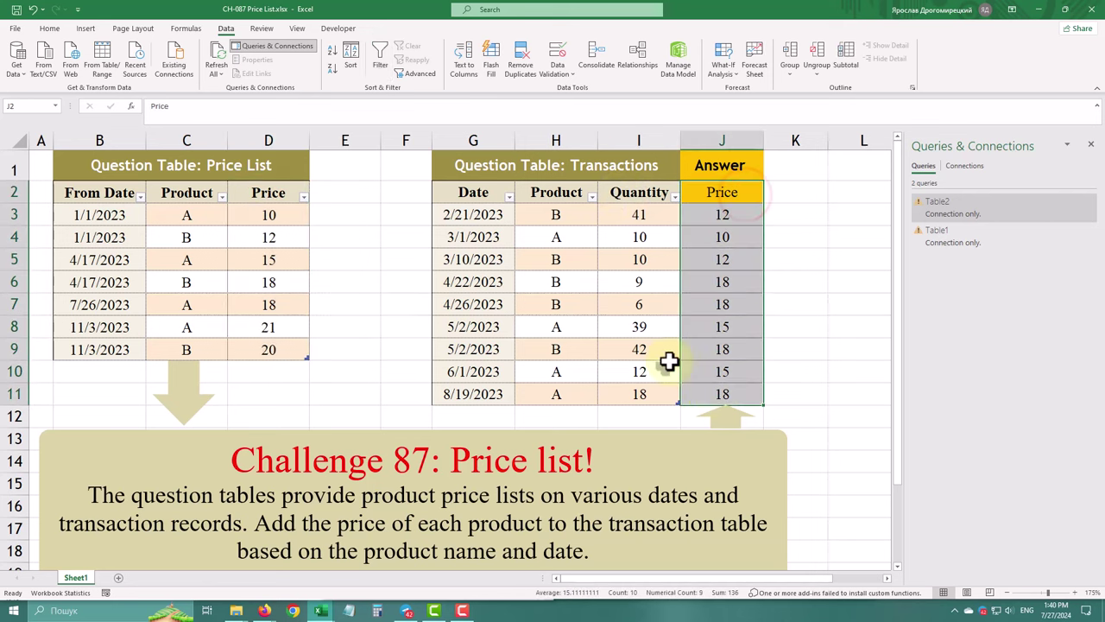
left_click(98, 195)
left_click_drag(98, 195, 75, 348)
left_click_drag(503, 188, 489, 395)
- Load the Transactions table into Power Query and copy its Source formula
left_click(456, 327)
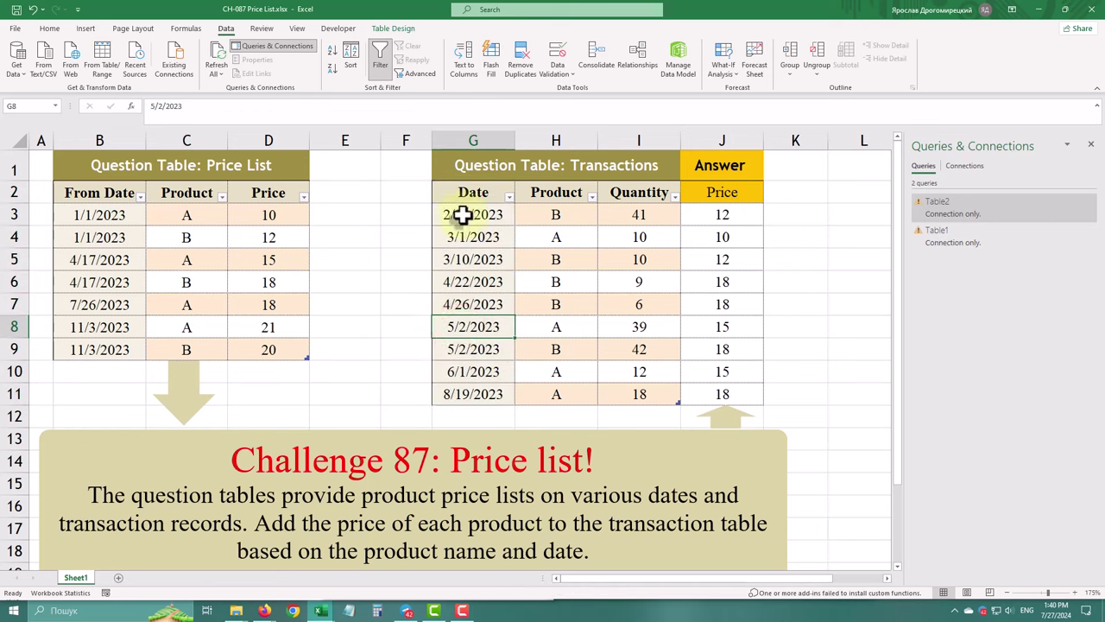
left_click(115, 70)
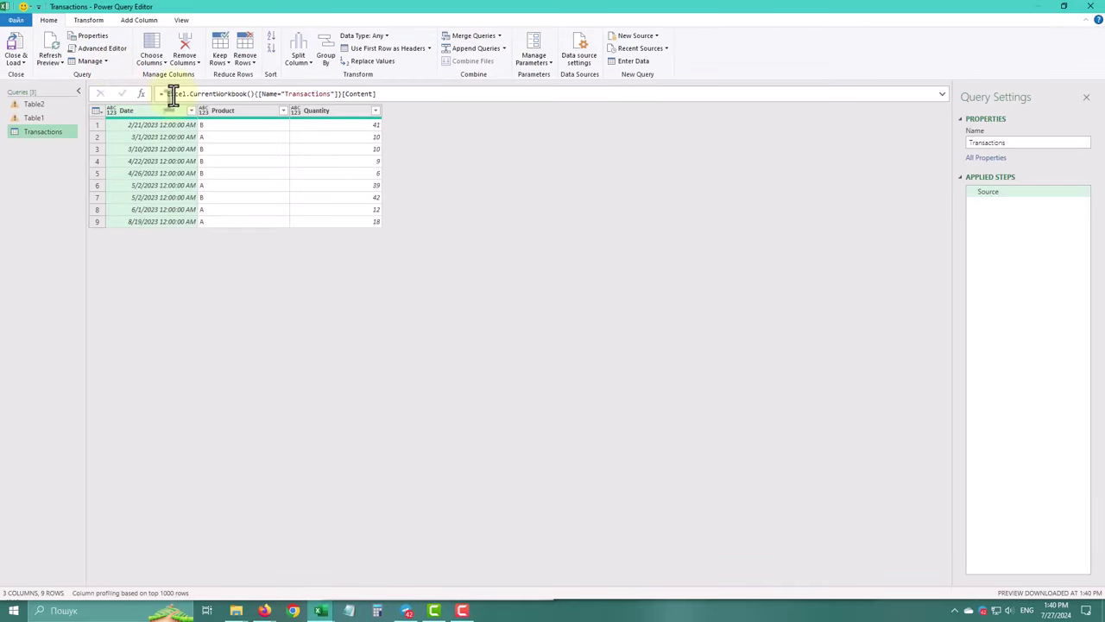
left_click_drag(165, 93, 424, 95)
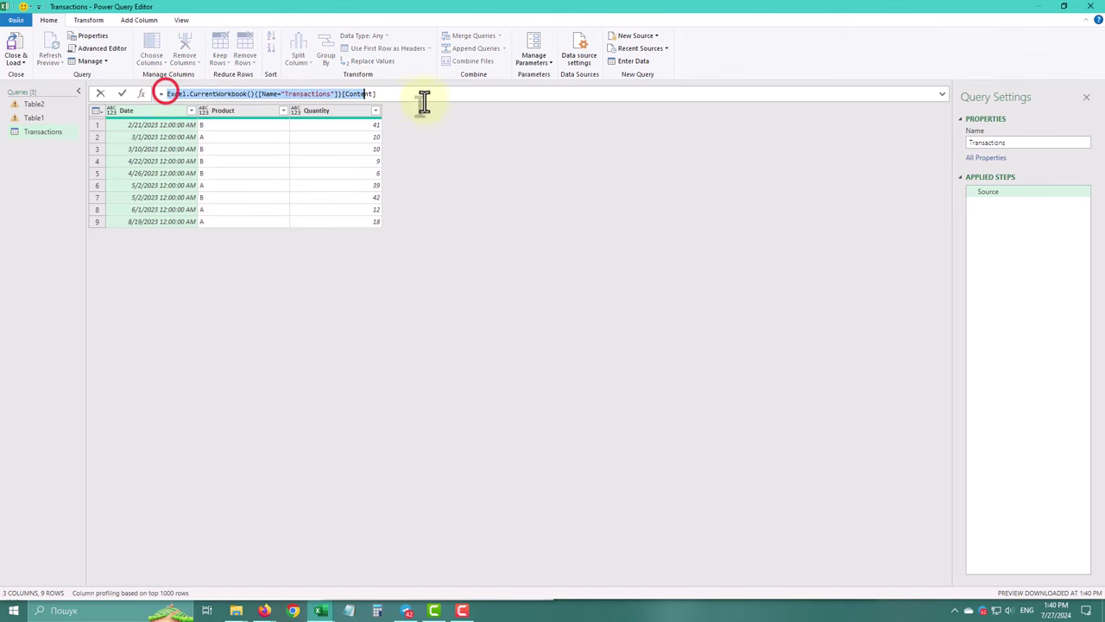
key("ctrl+c")
left_click(420, 127)
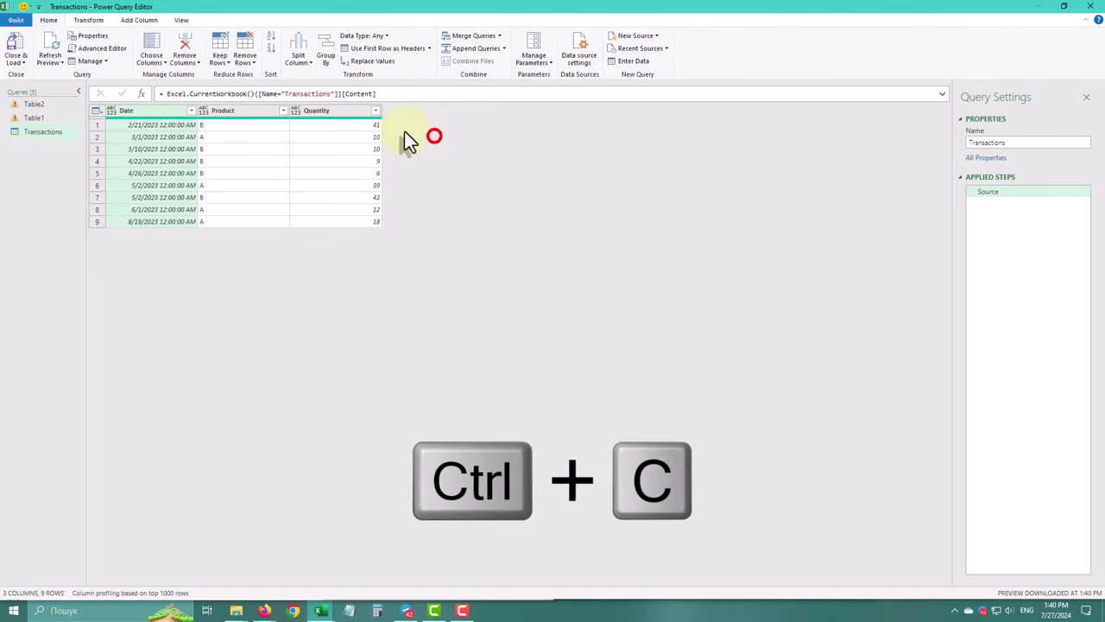
left_click(152, 21)
- Add a custom column named Price using the pasted source formula with 'Transactions' changed to 'PriceList'
left_click(53, 57)
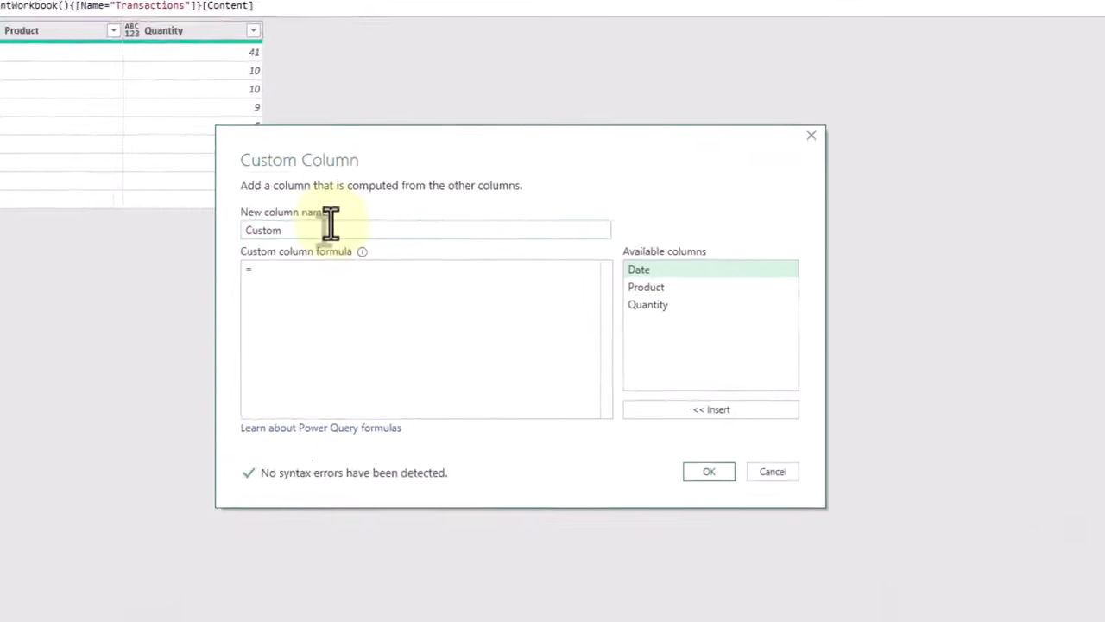
double_click(428, 242)
type("Pr")
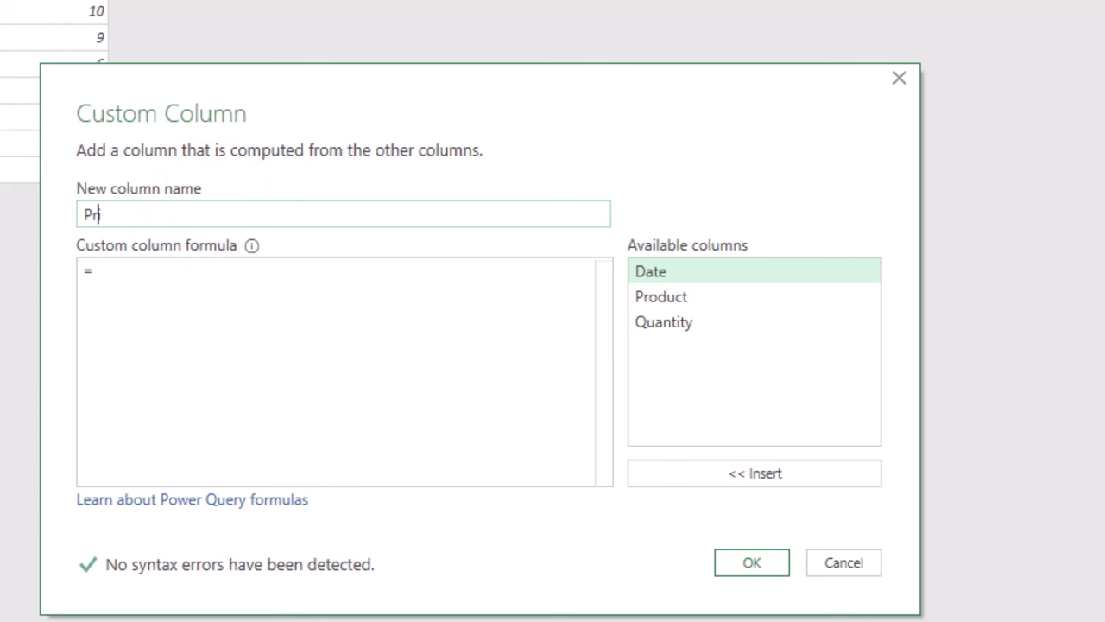
left_click(182, 279)
key("ctrl+v")
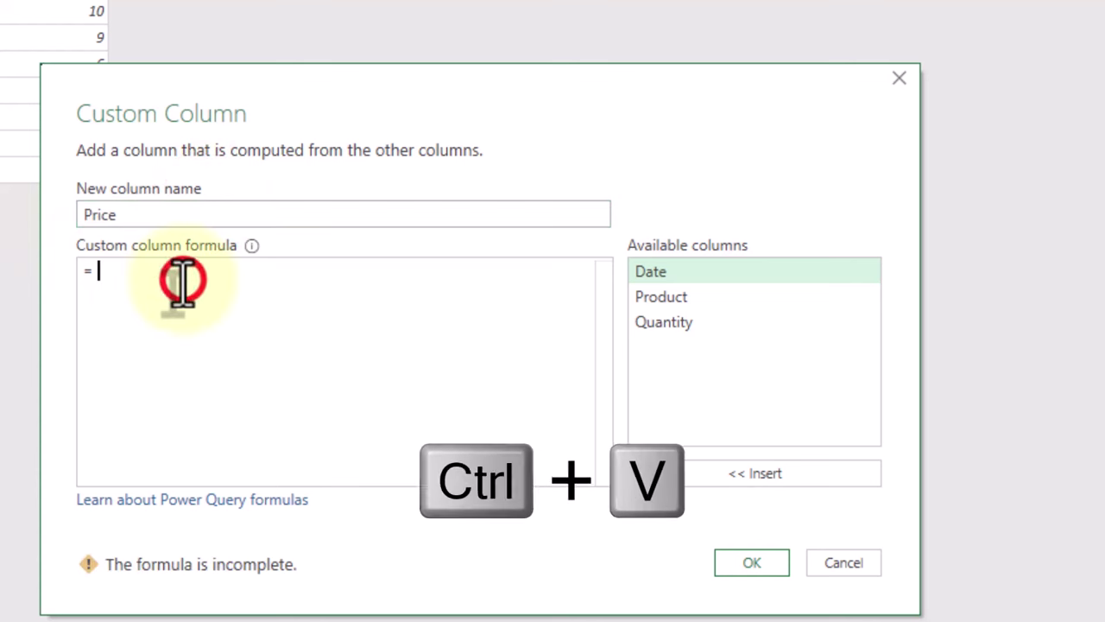
double_click(384, 270)
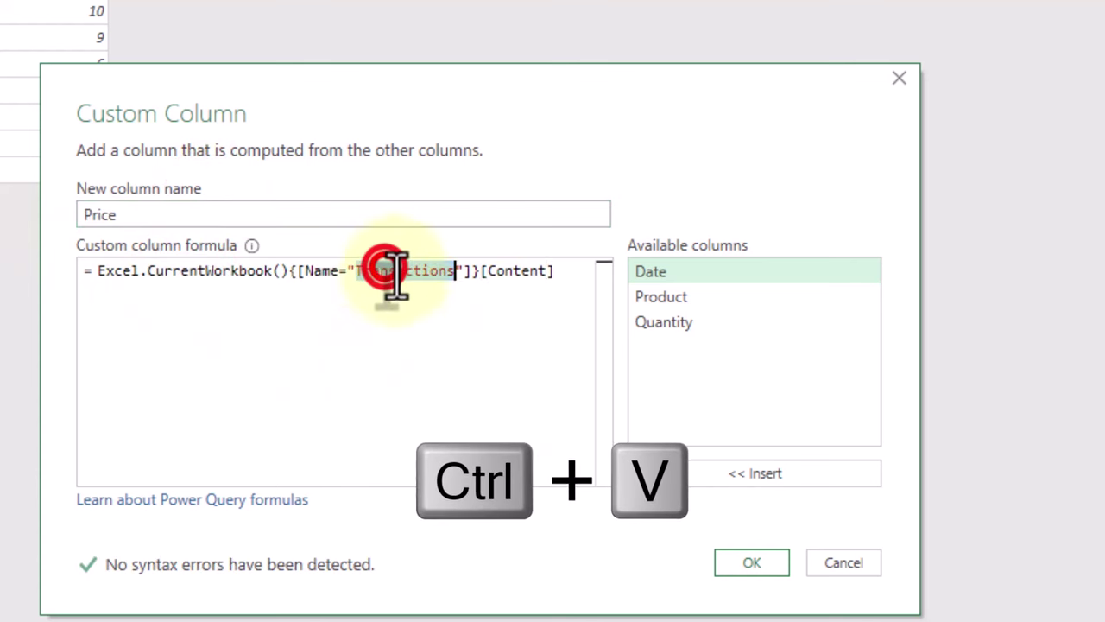
type("PriceLis")
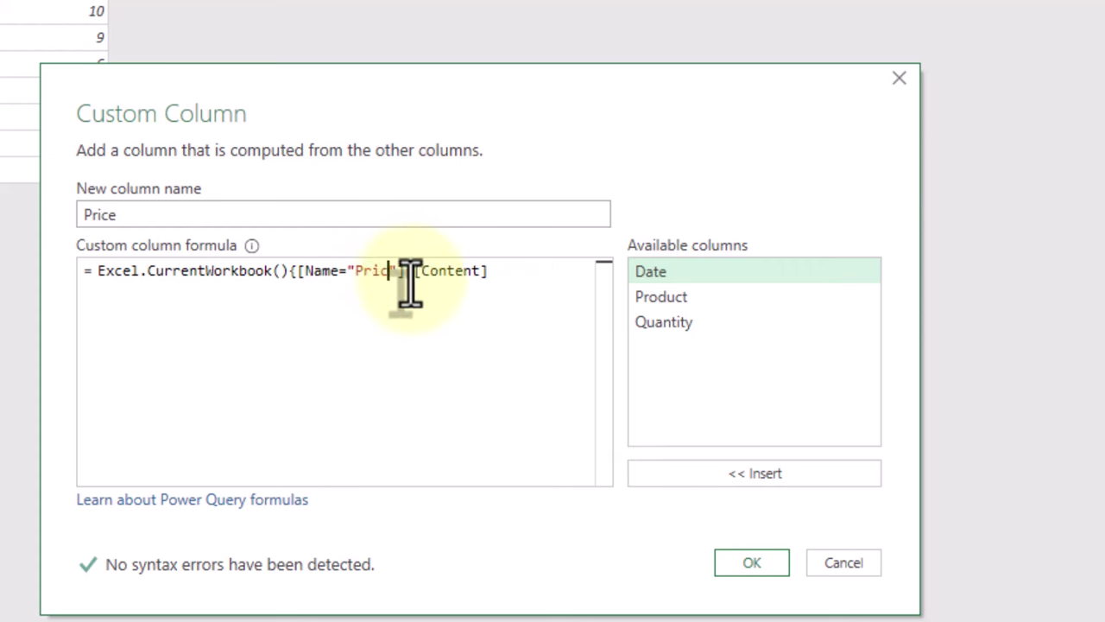
type("t")
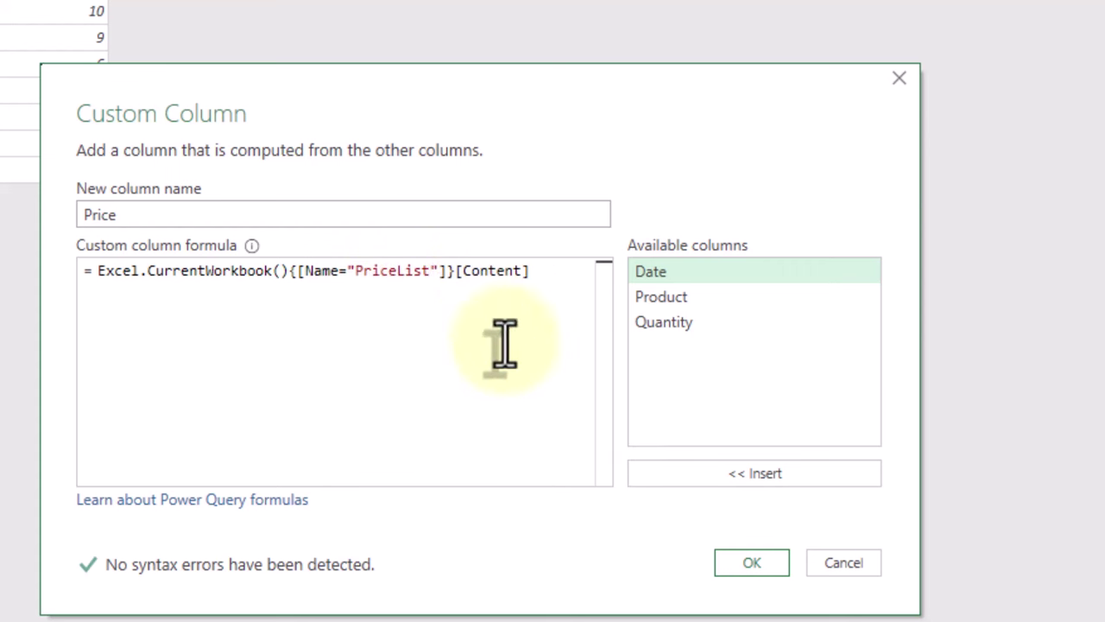
- Confirm the Price column and preview its nested PriceList tables in rows 1, 5 and 6
left_click(750, 562)
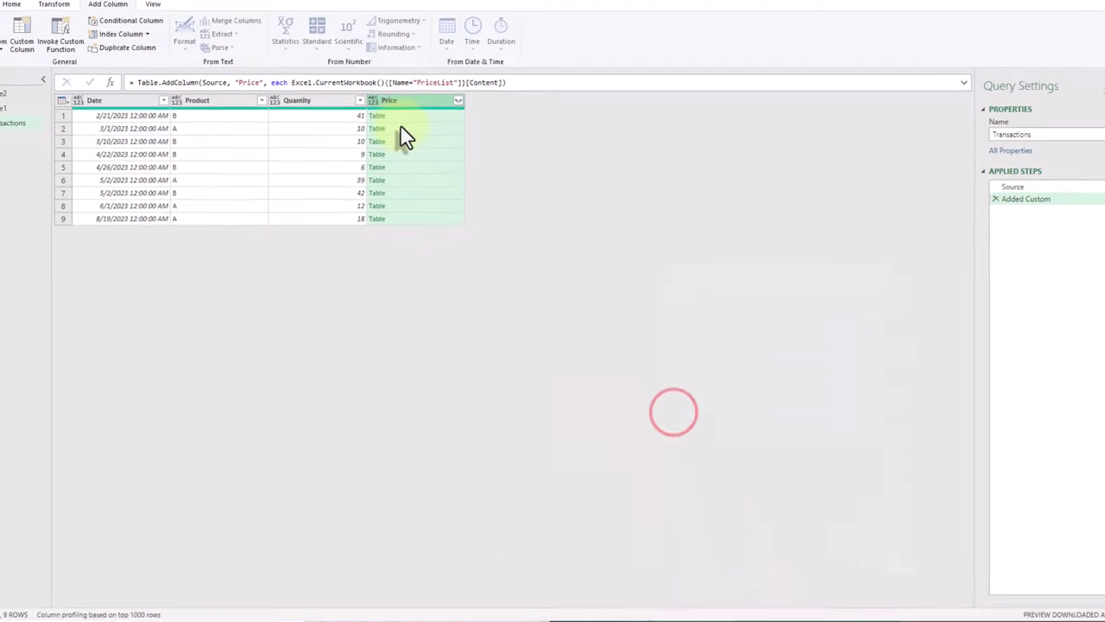
left_click(419, 130)
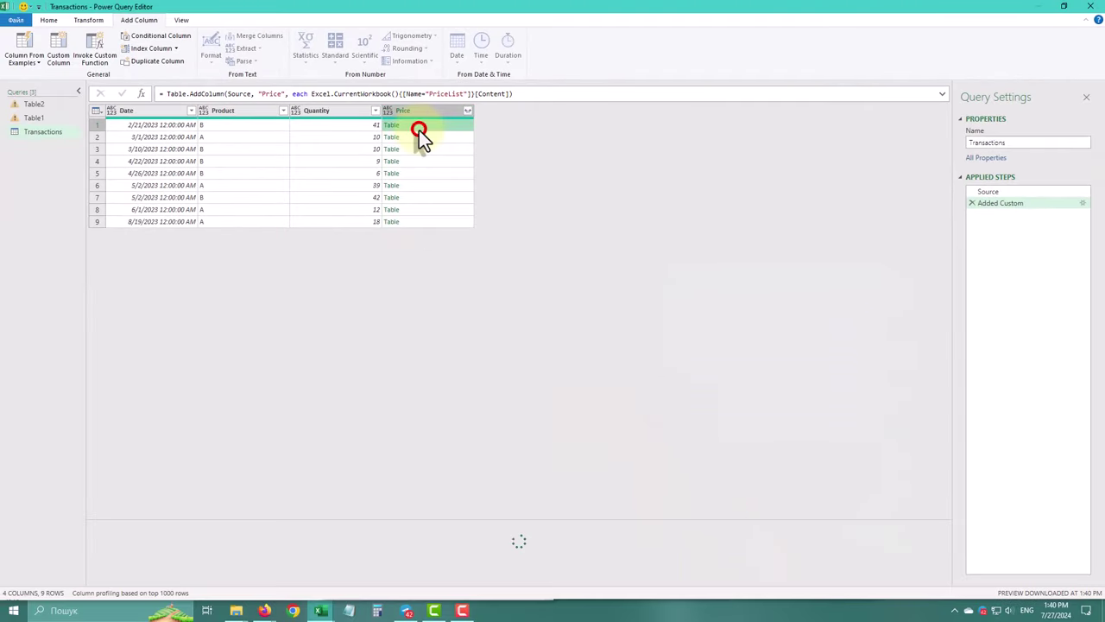
left_click(426, 177)
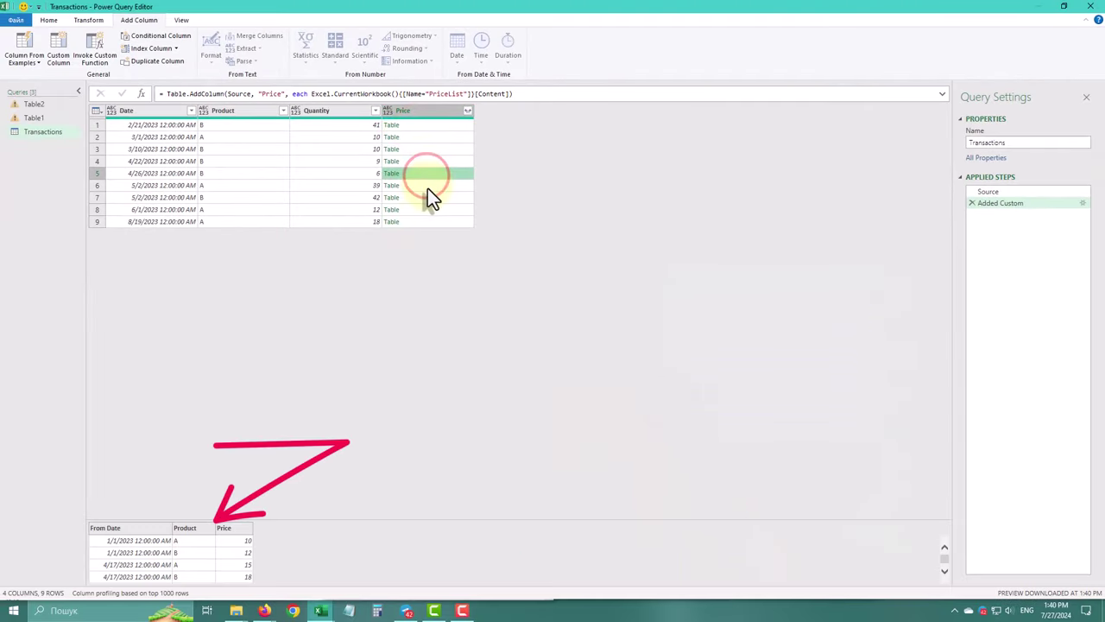
left_click(427, 188)
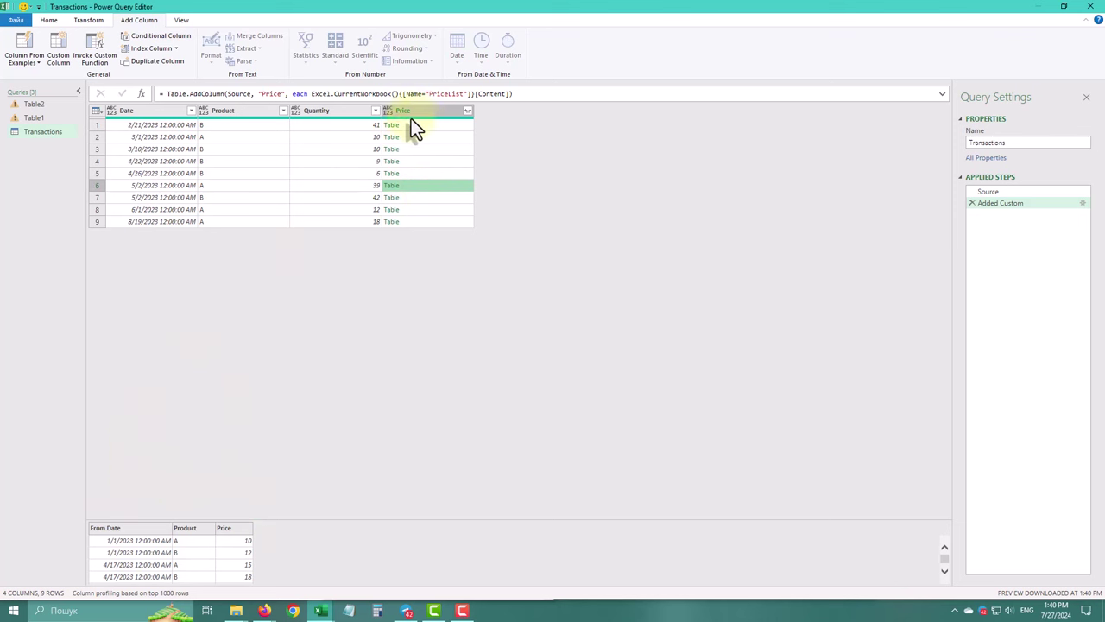
left_click(311, 94)
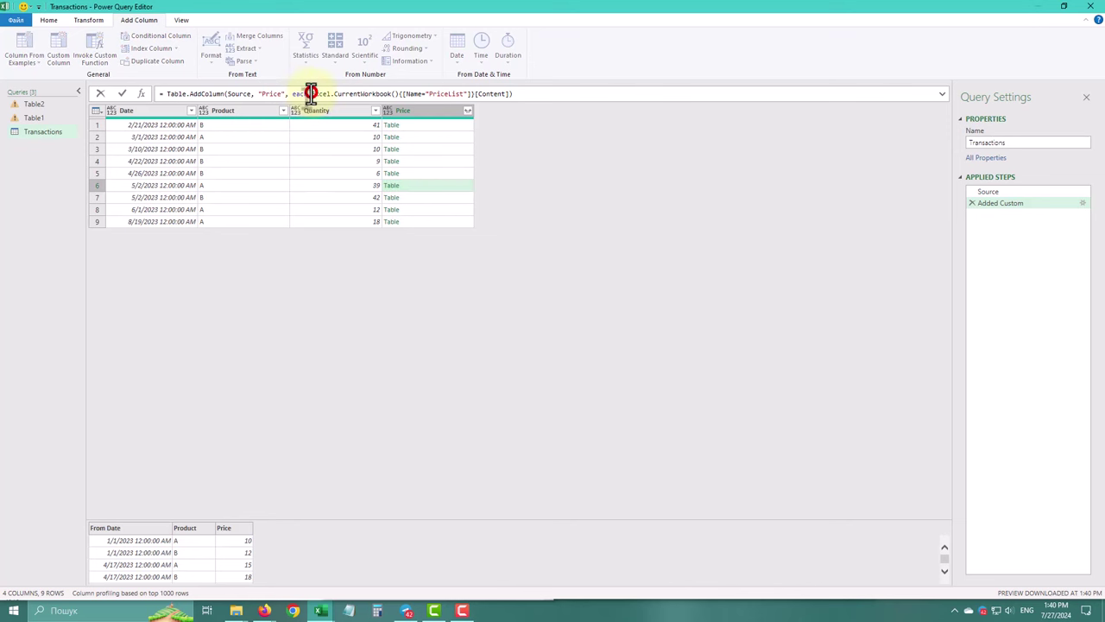
- Put the workbook lookup on its own line under a let block defining curProduct=[Product] and curDate=[Date]
key("shift+Home")
key("BackSpace")
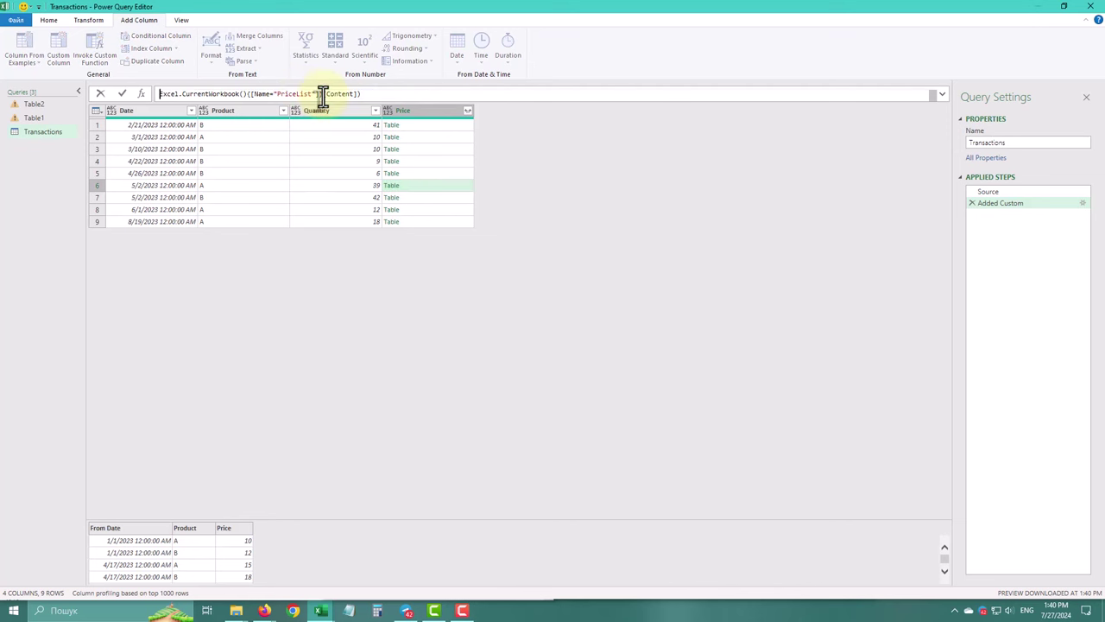
left_click(942, 93)
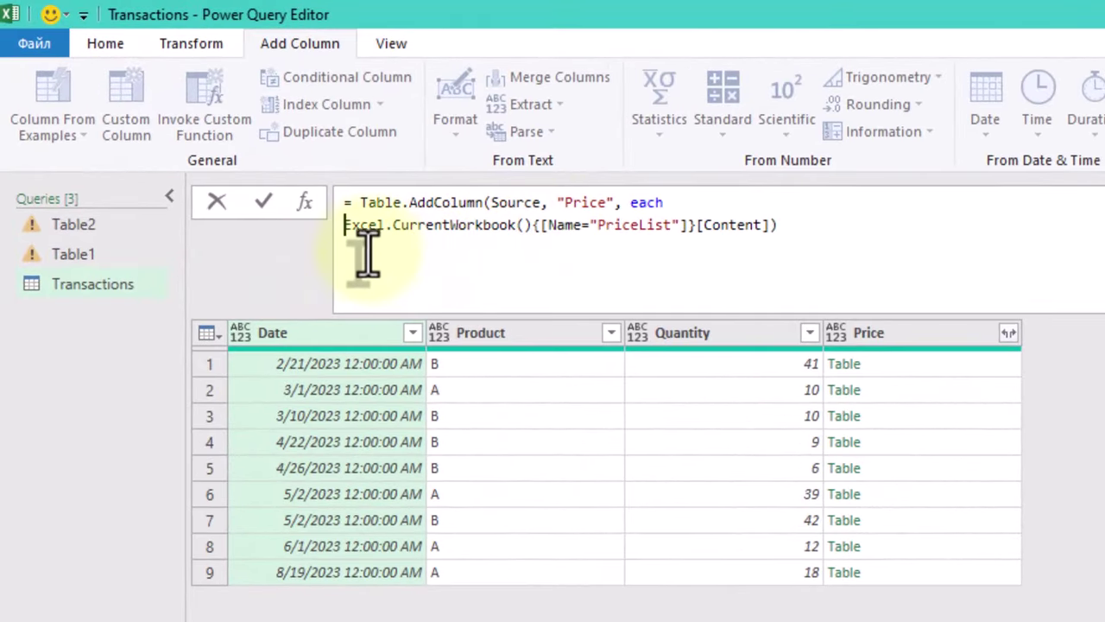
left_click(345, 226)
type("let")
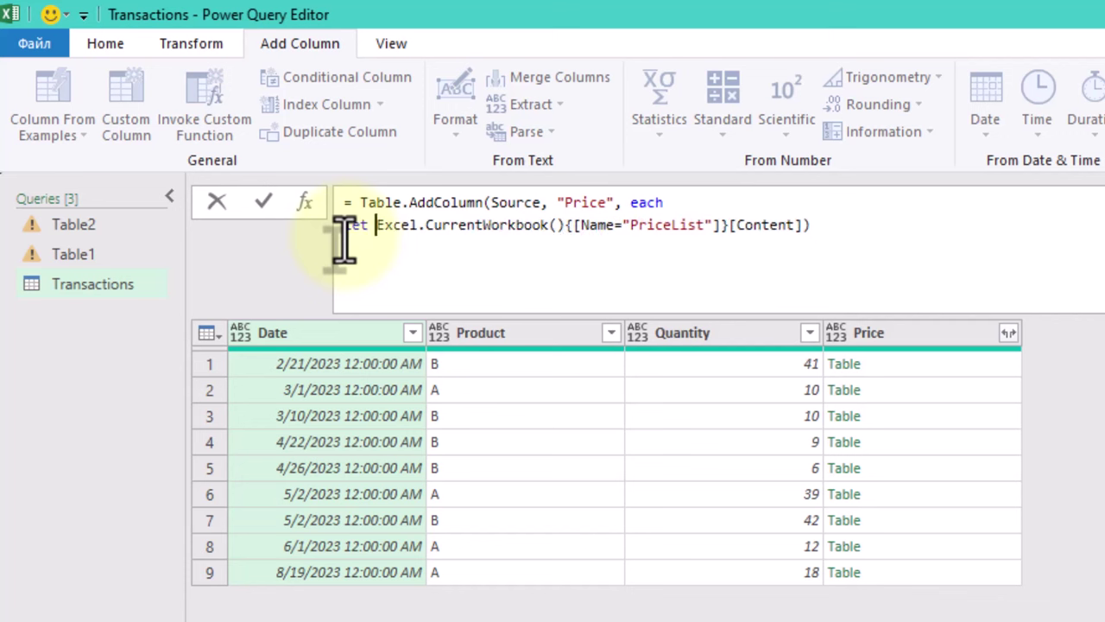
type(" curProc")
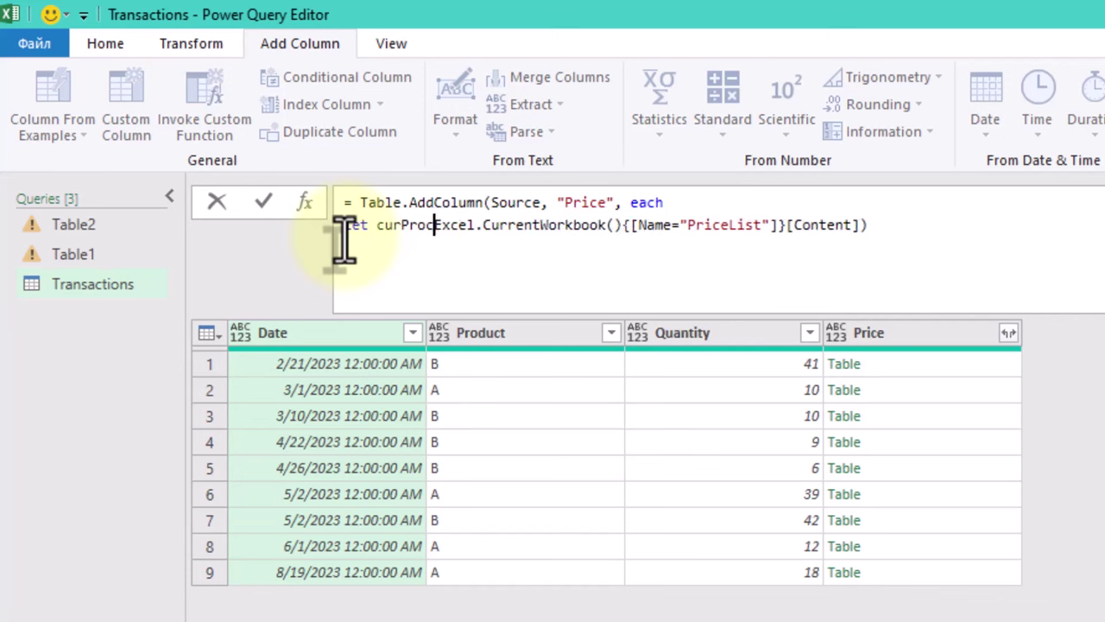
key("Return")
key("BackSpace")
type("duct=[Product],")
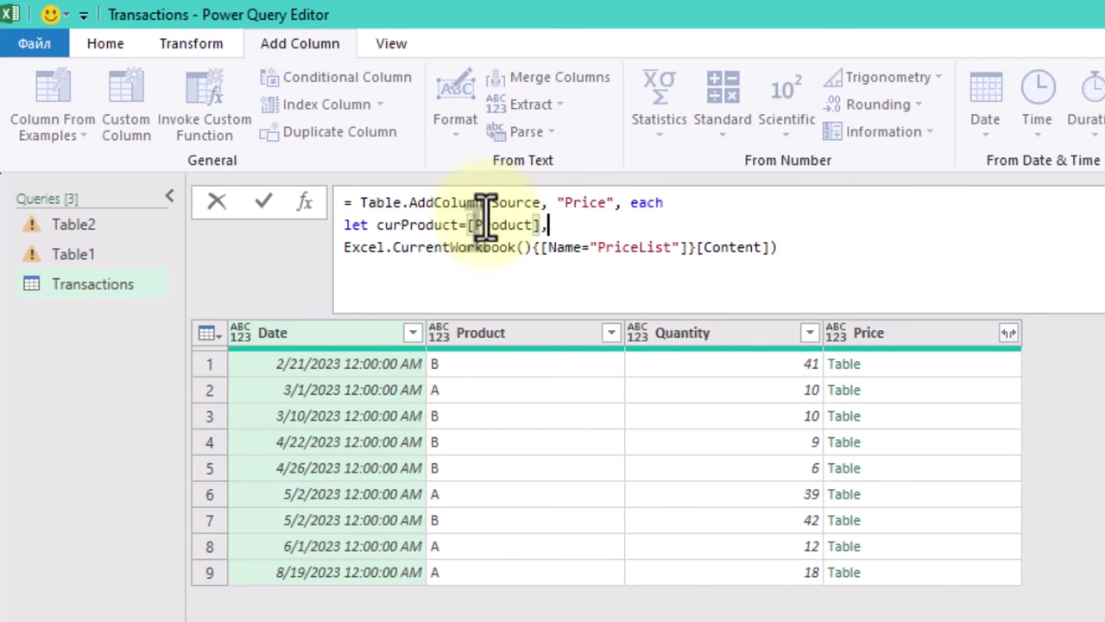
type("curData")
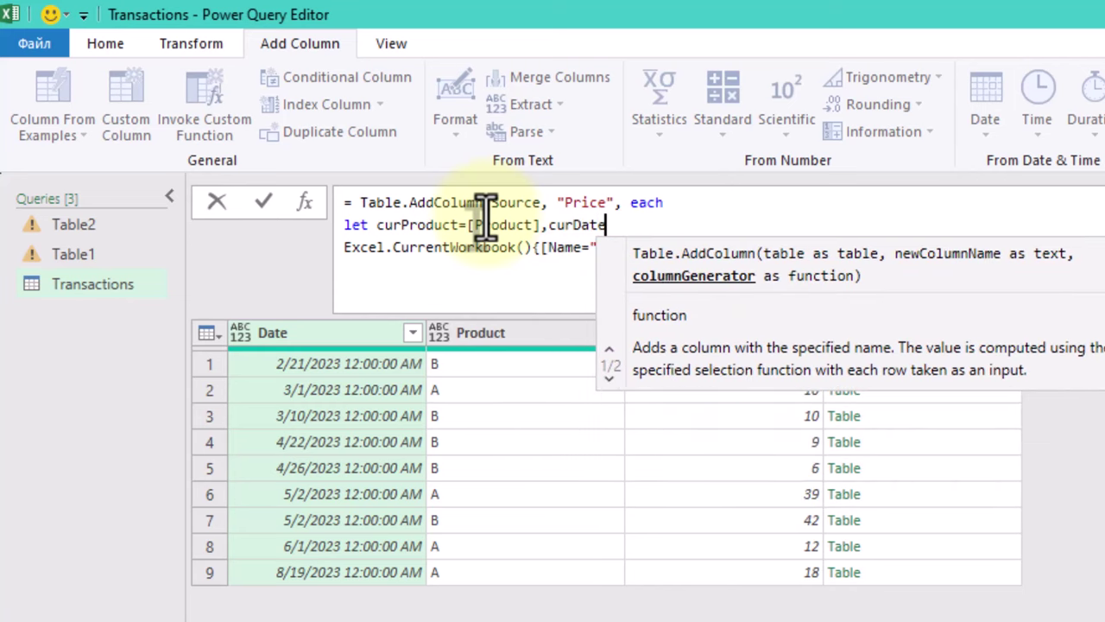
type("=[Da")
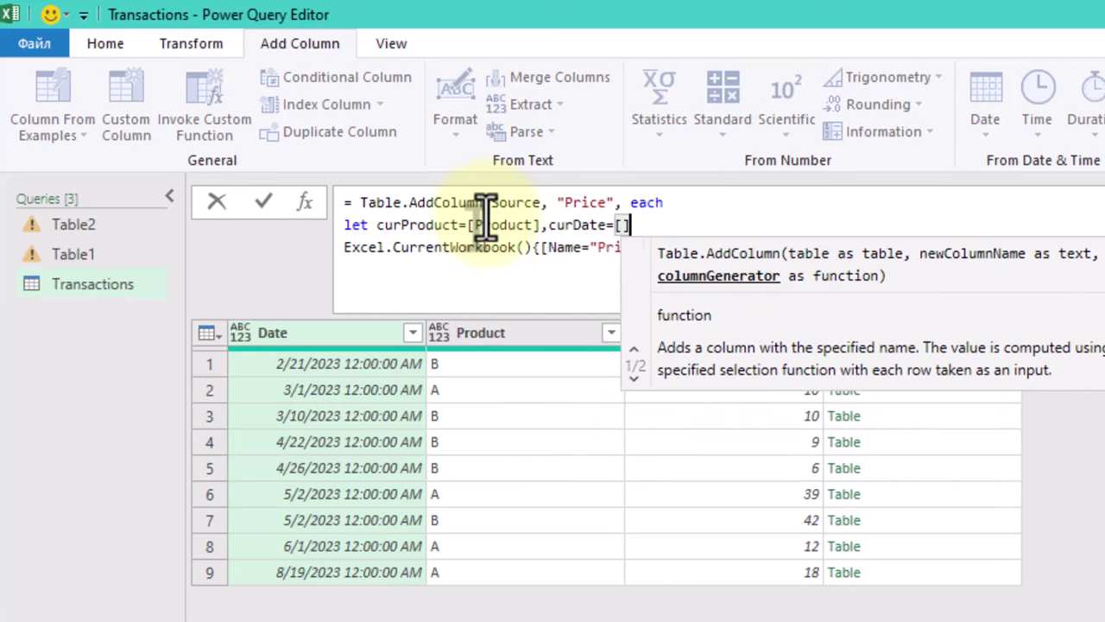
type("te],")
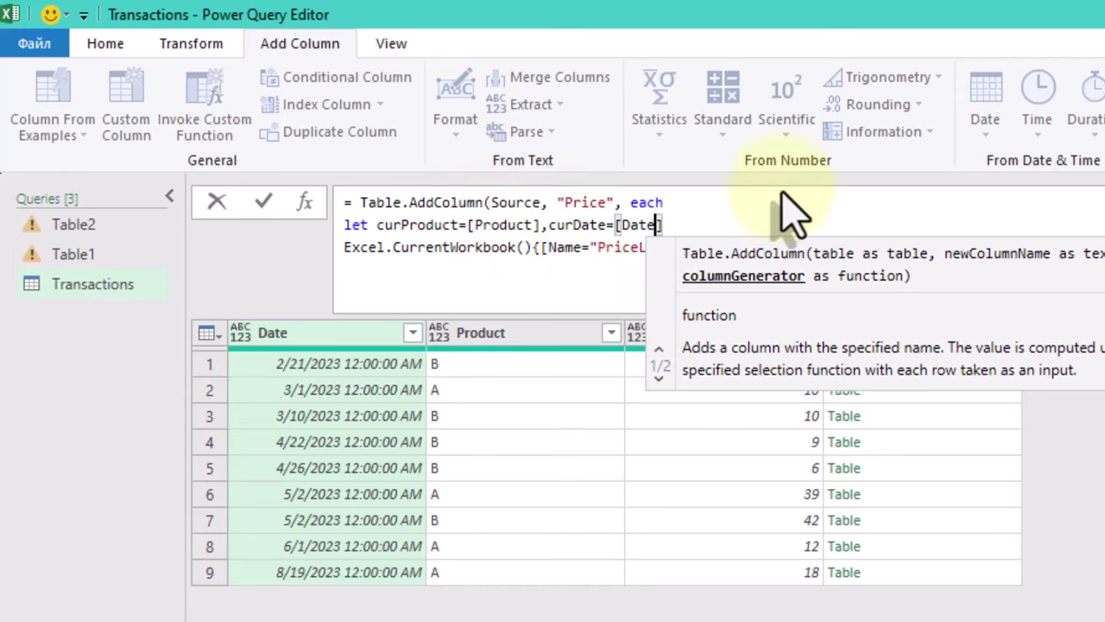
- Define filteredPrices as Table.SelectRows over the PriceList source with each [Product]=curProduct
key("shift+Return")
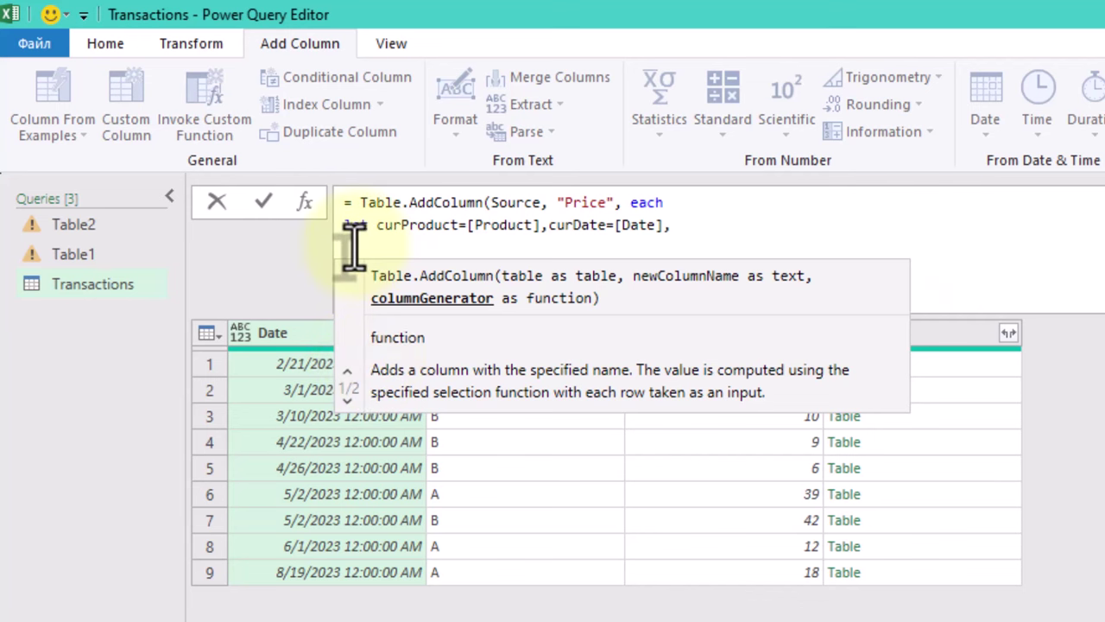
type("filter")
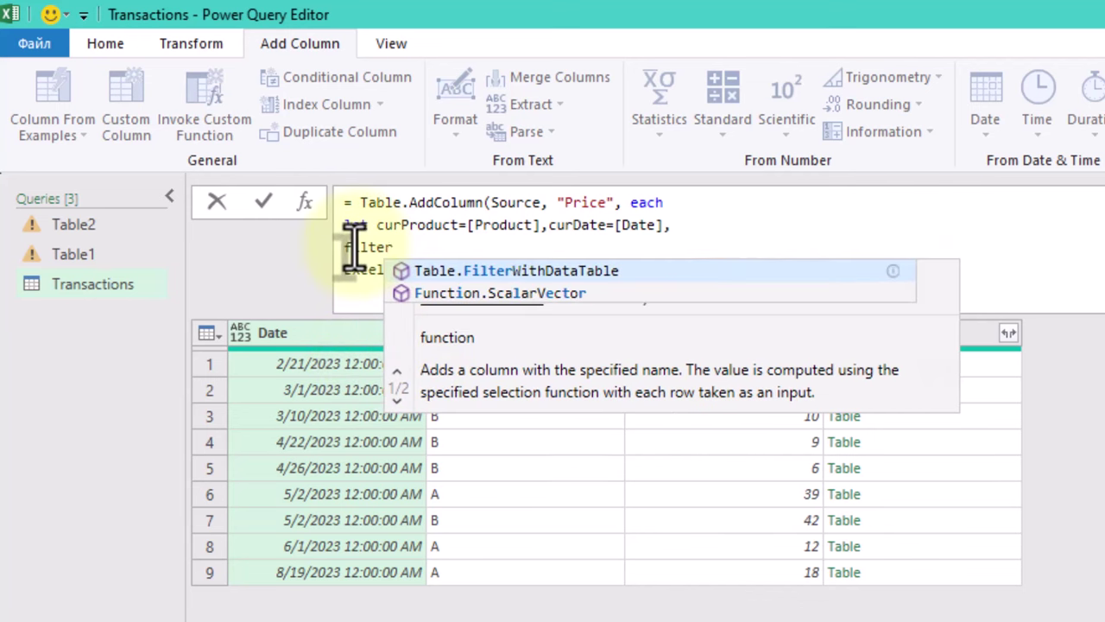
type("edPric")
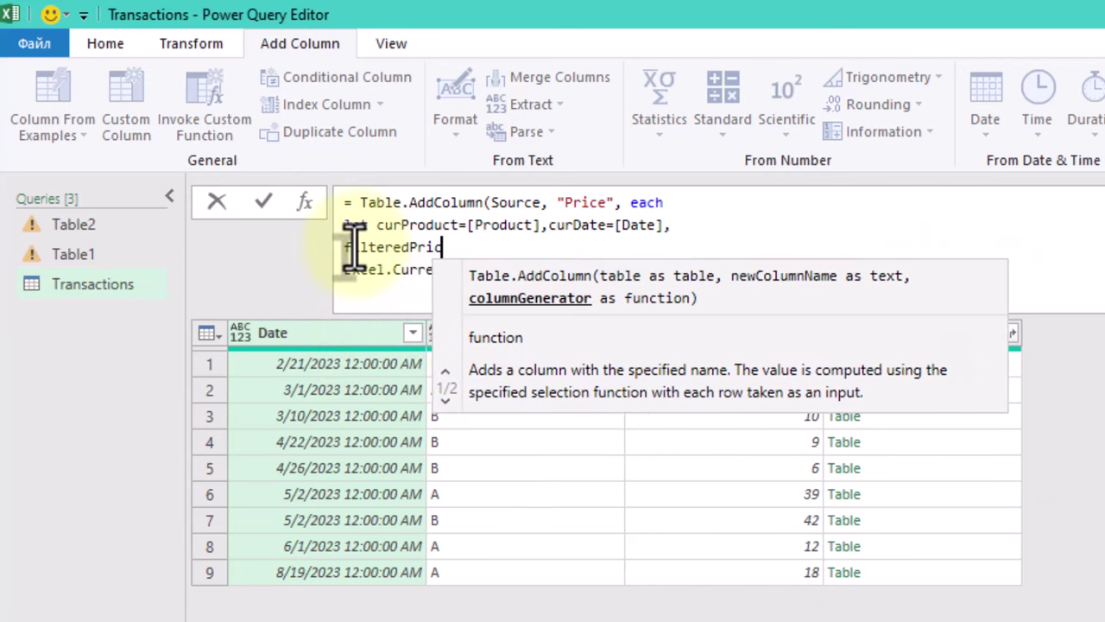
type("es=")
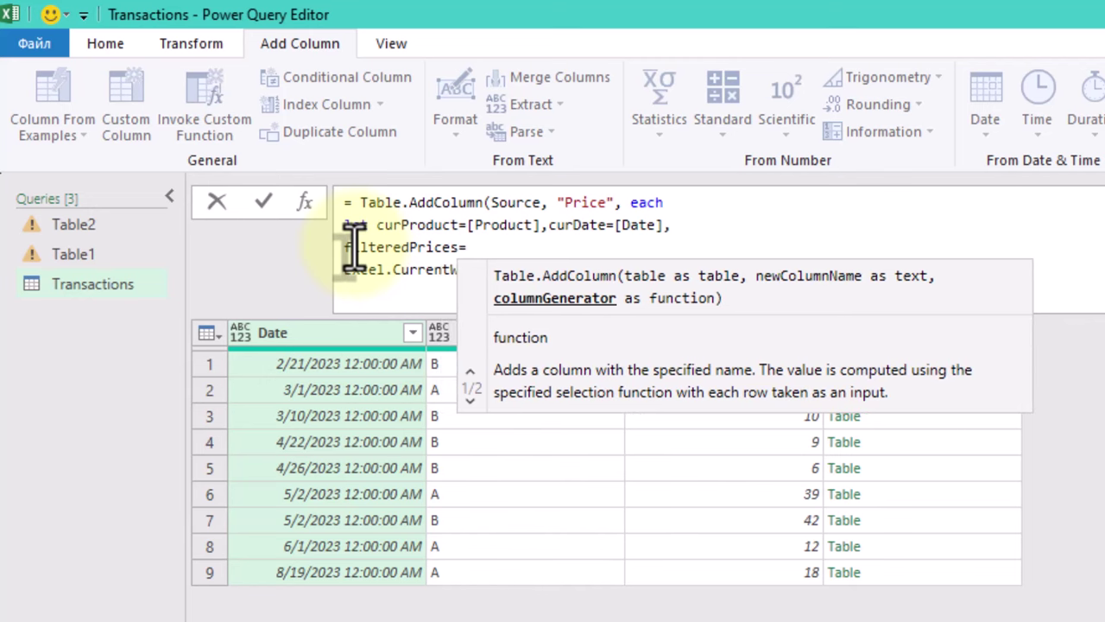
type("Table.Sele")
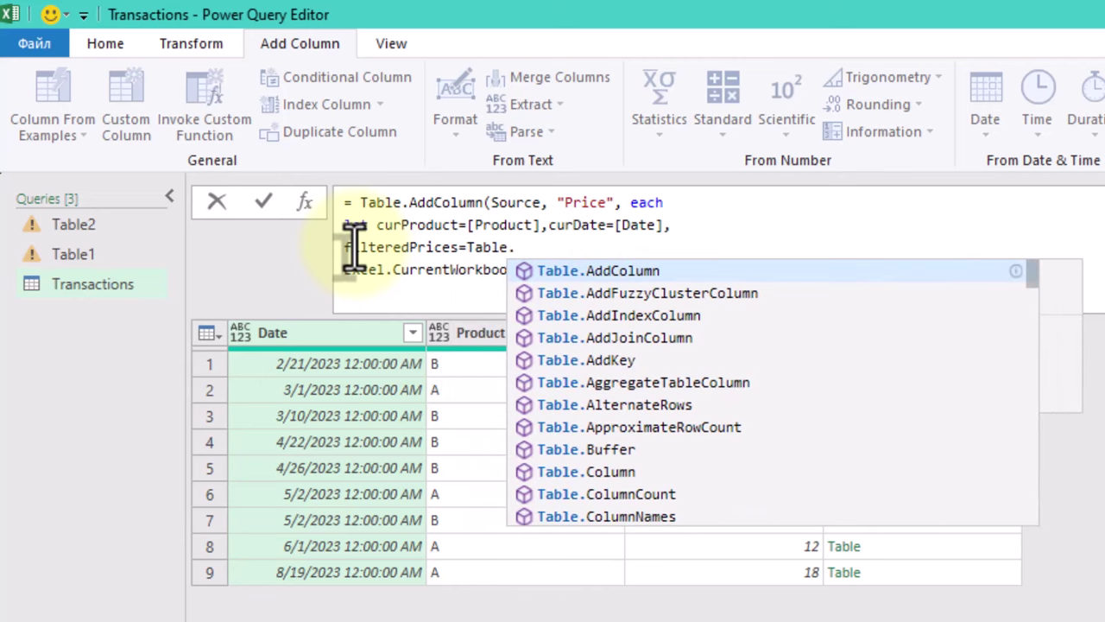
left_click(669, 293)
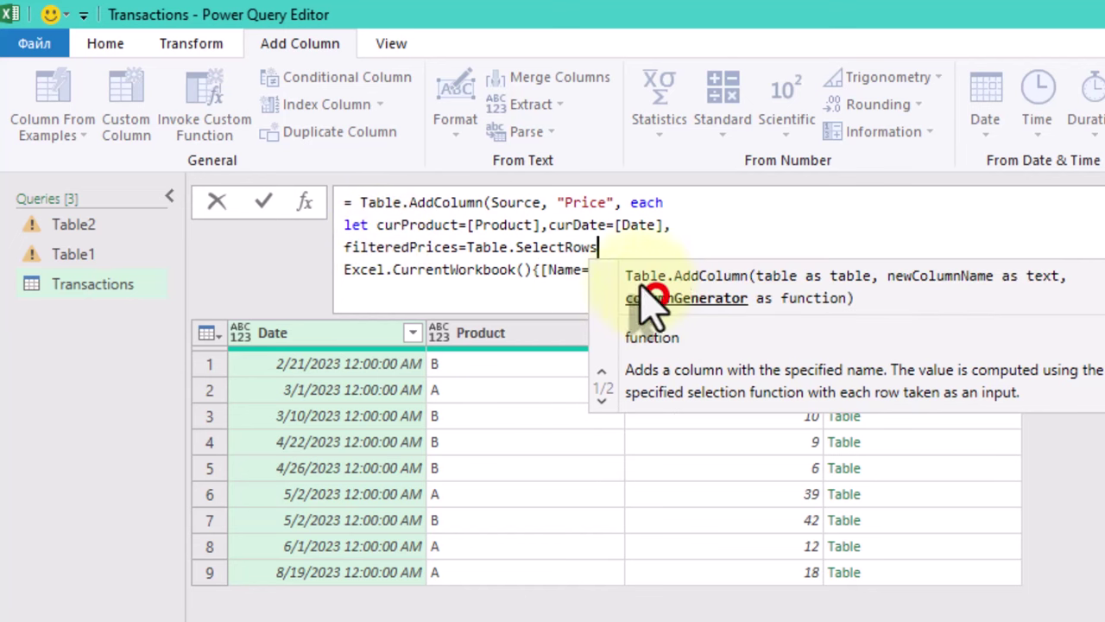
type("(")
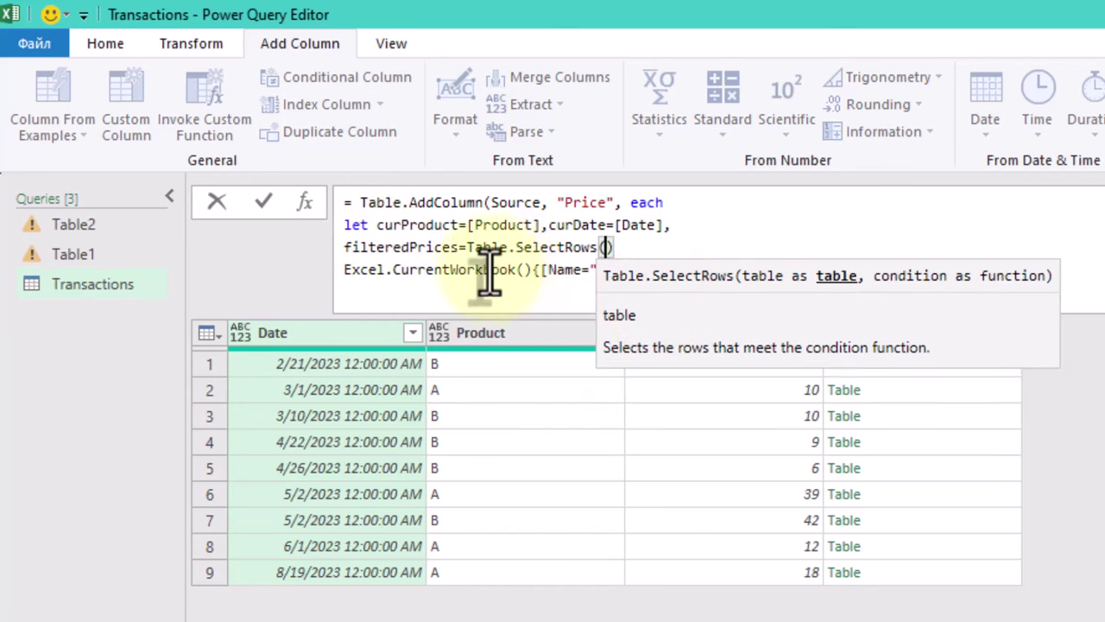
left_click(343, 269)
key("shift+End")
key("shift+Left")
key("ctrl+x")
left_click(607, 248)
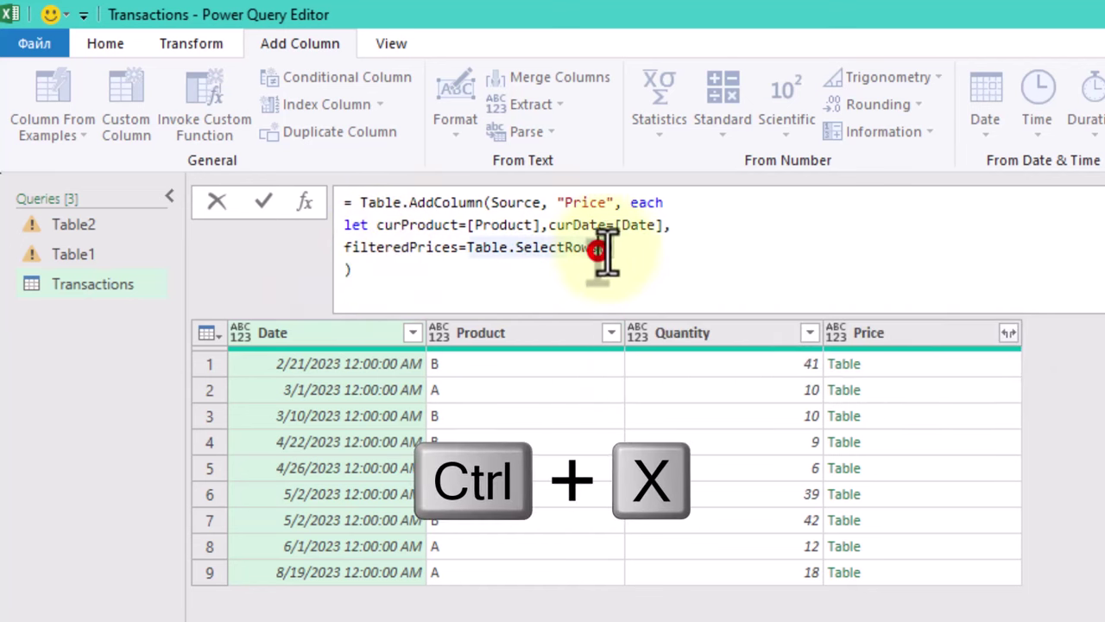
key("ctrl+v")
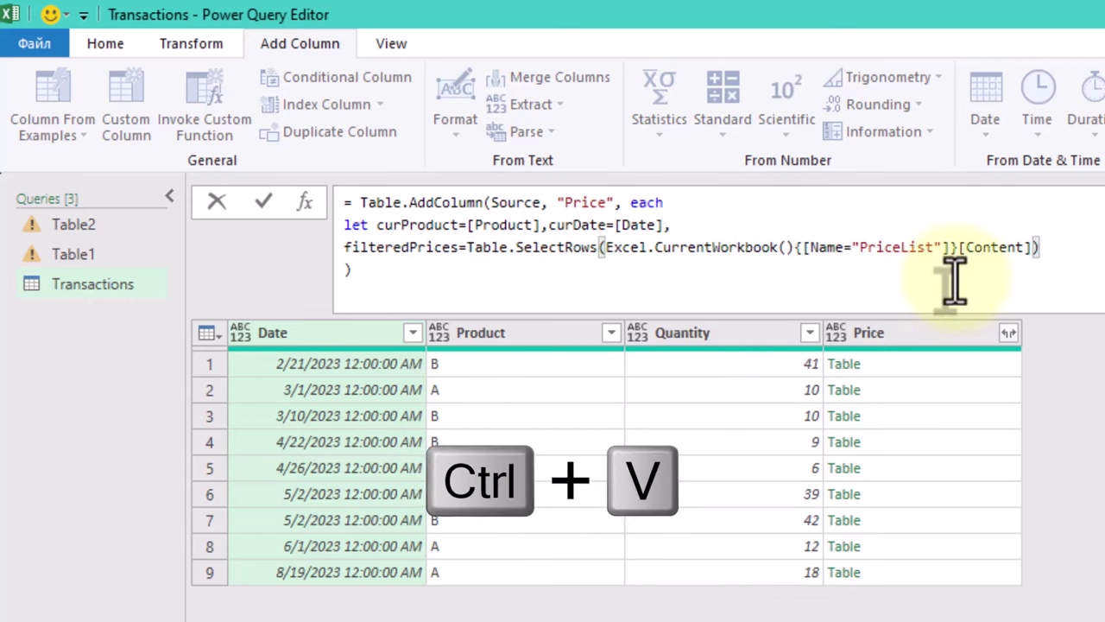
type(",")
key("Return")
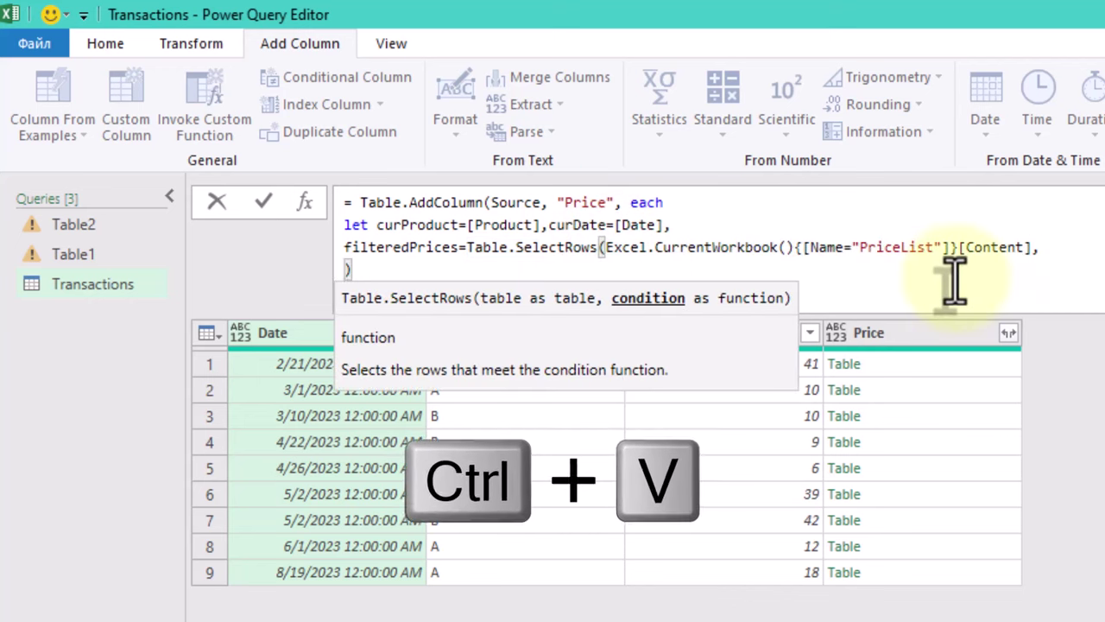
type("each ")
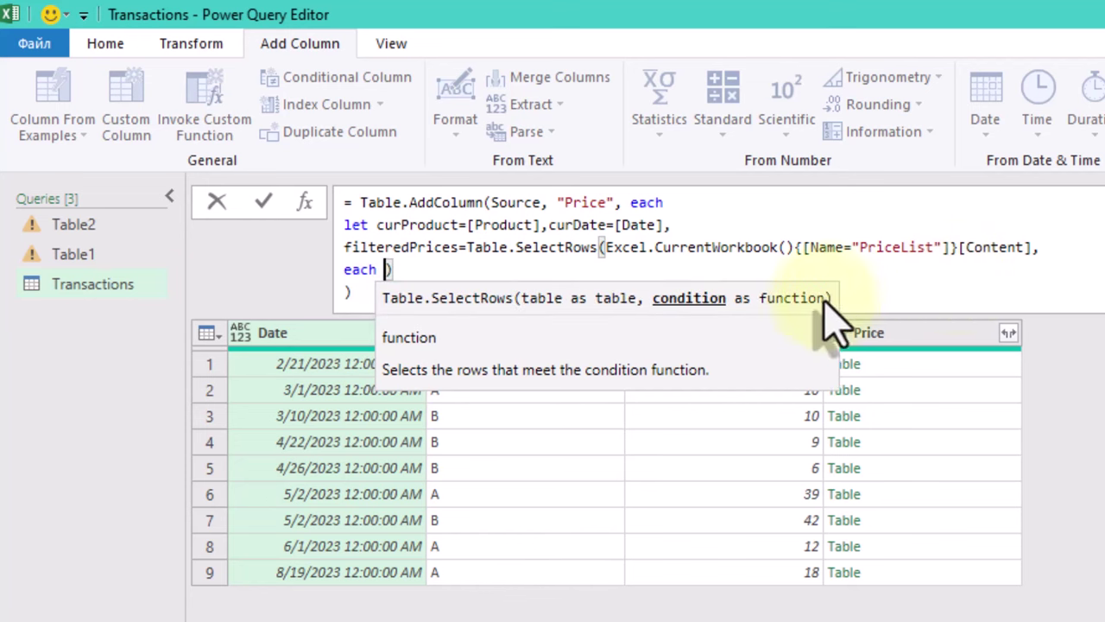
type("[Product")
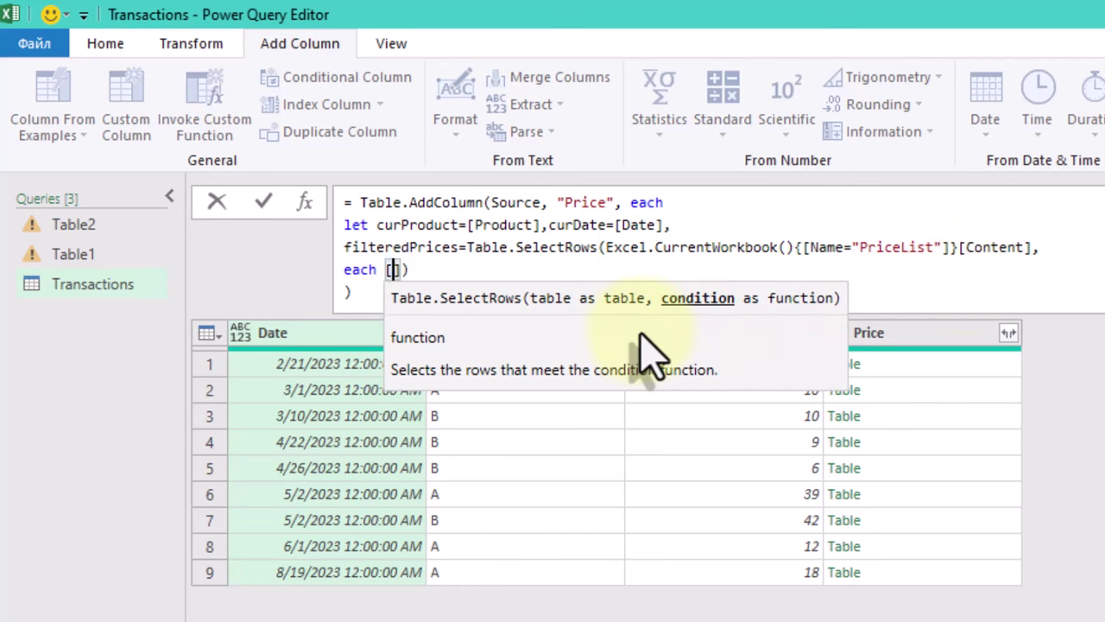
type("]=")
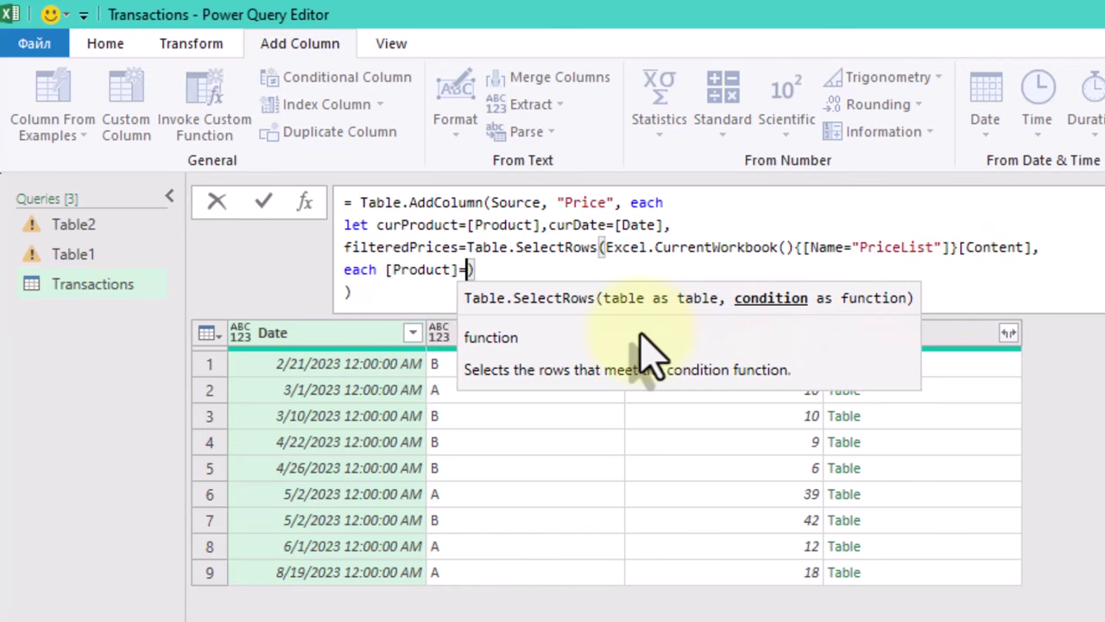
type("curProduct")
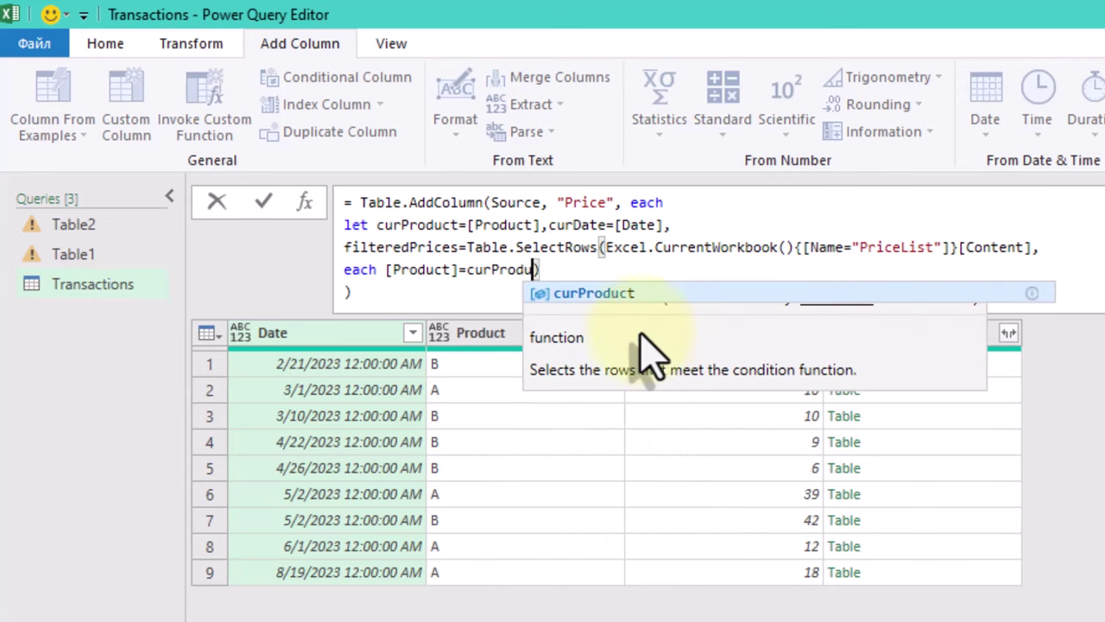
- End the let block with 'in filteredPrices' and commit the Price formula
left_click(612, 271)
type("in")
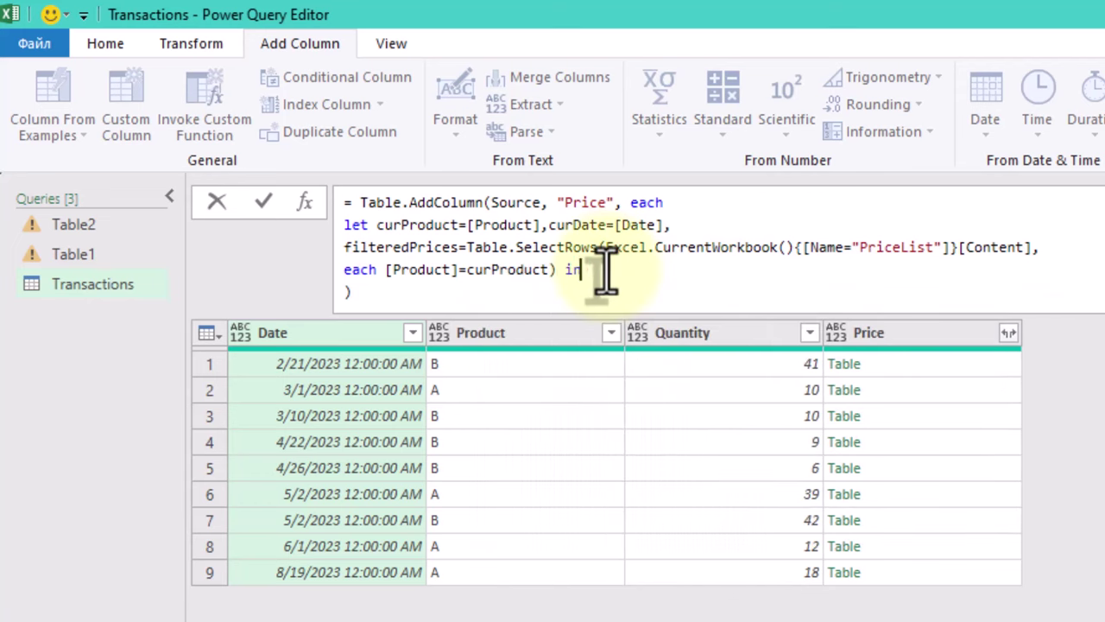
double_click(395, 244)
key("ctrl+x")
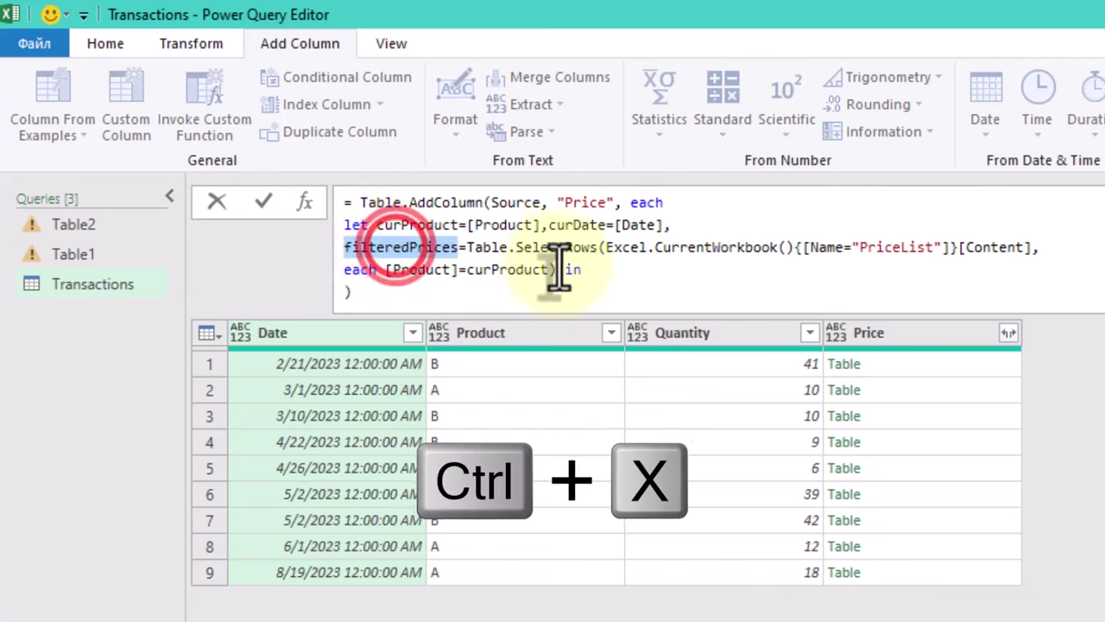
left_click(611, 267)
key("ctrl+v")
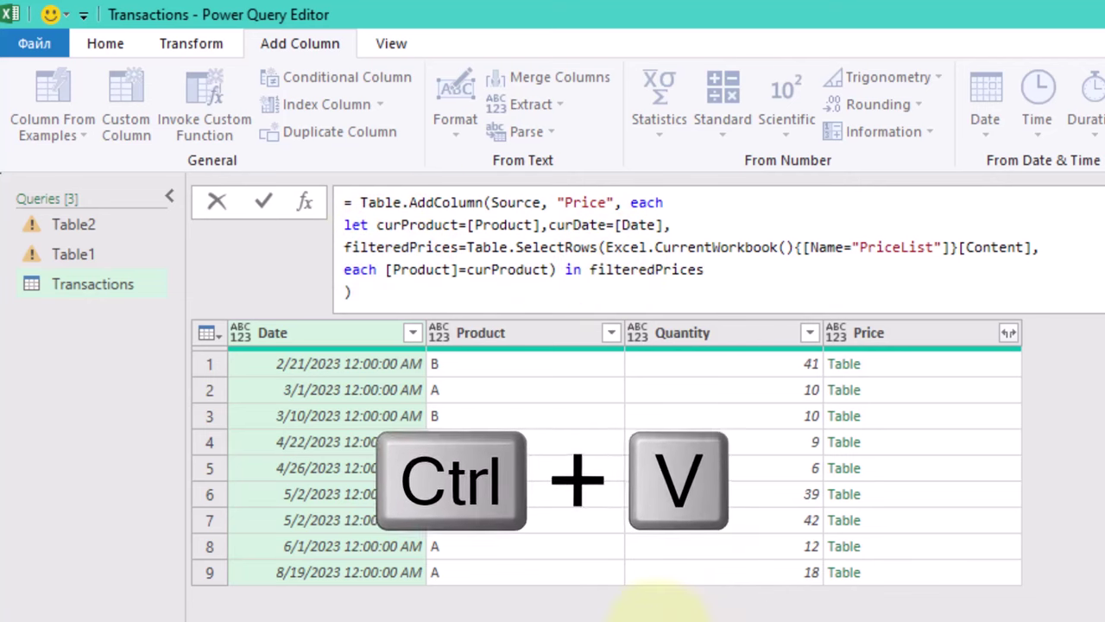
left_click(658, 619)
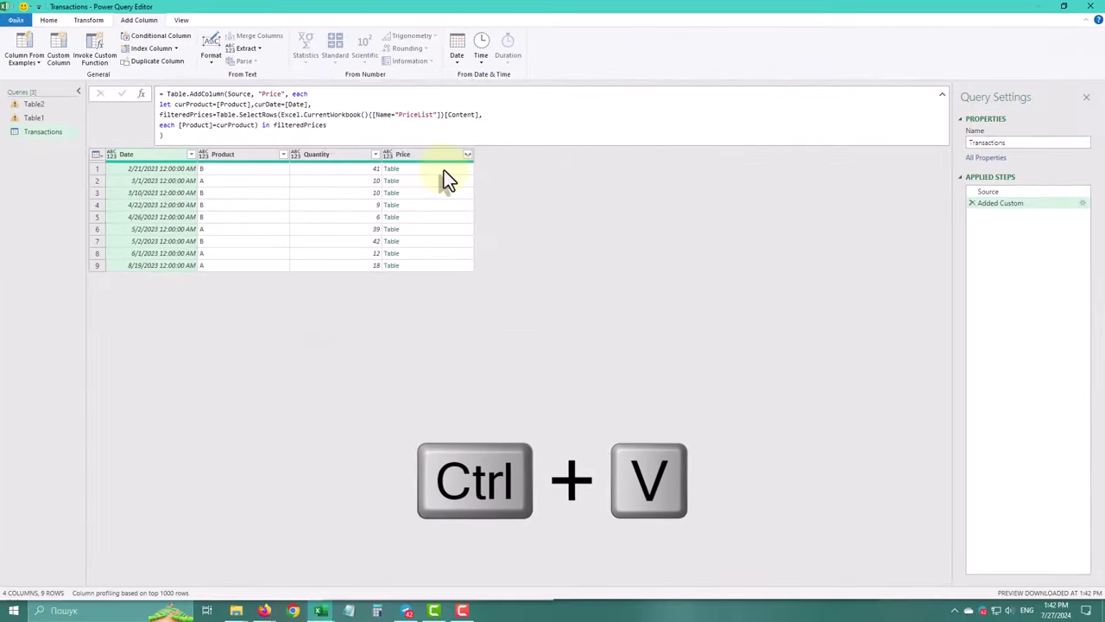
- Preview the matching price rows for row 1 (product B) and row 2 (product A: 10, 15, 18, 21)
left_click(926, 354)
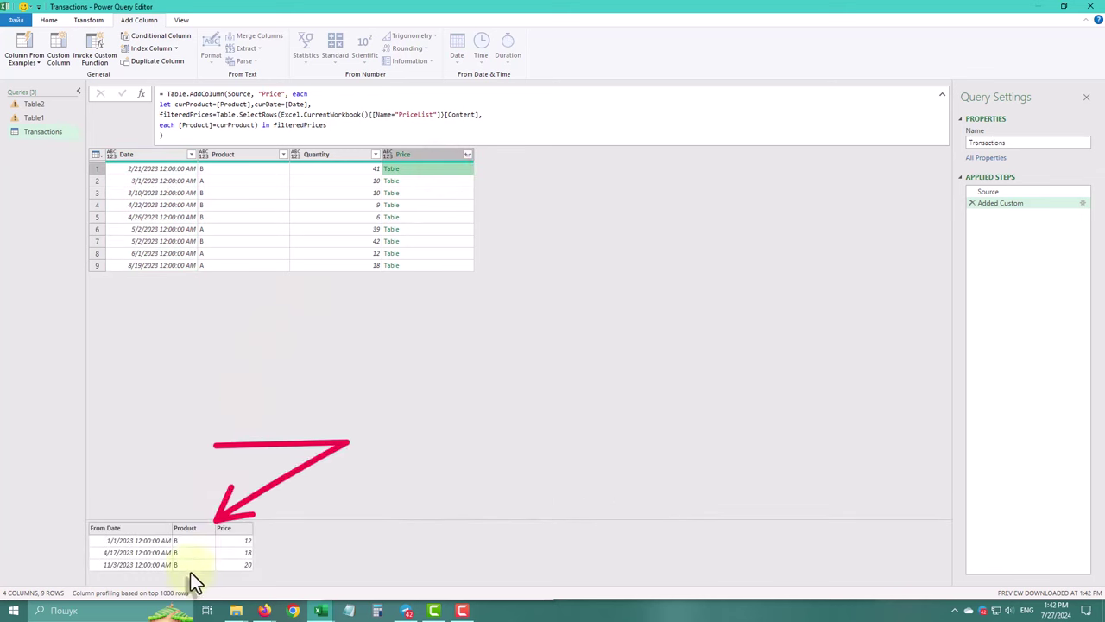
left_click(436, 181)
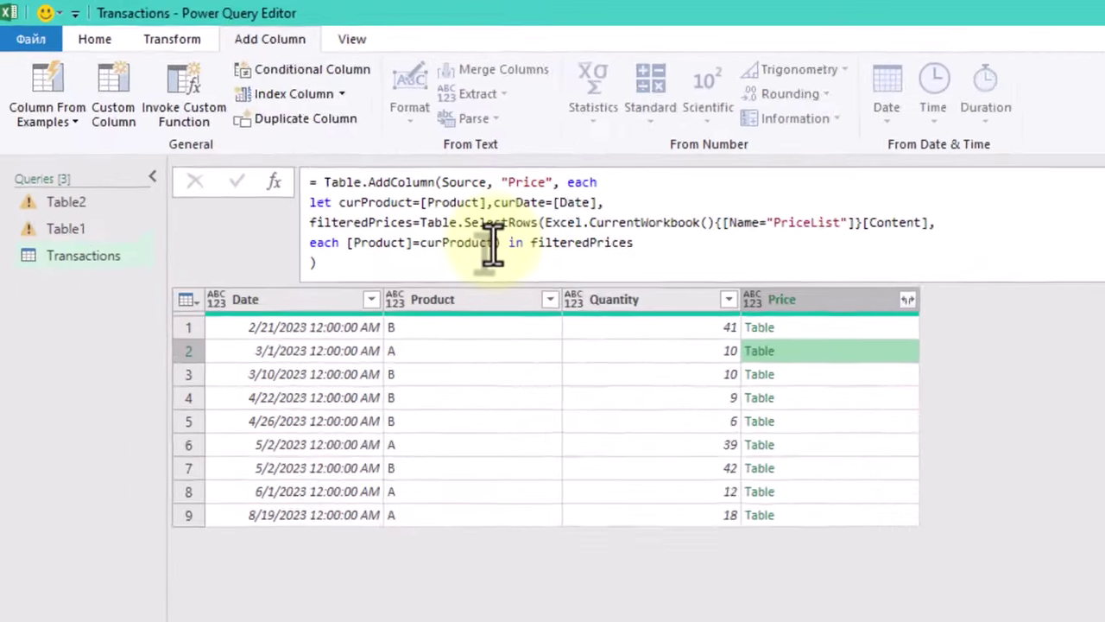
- Add 'and [From Date]<=curDate' to the filter condition, leaving row 1 with a single price of 12
left_click(254, 125)
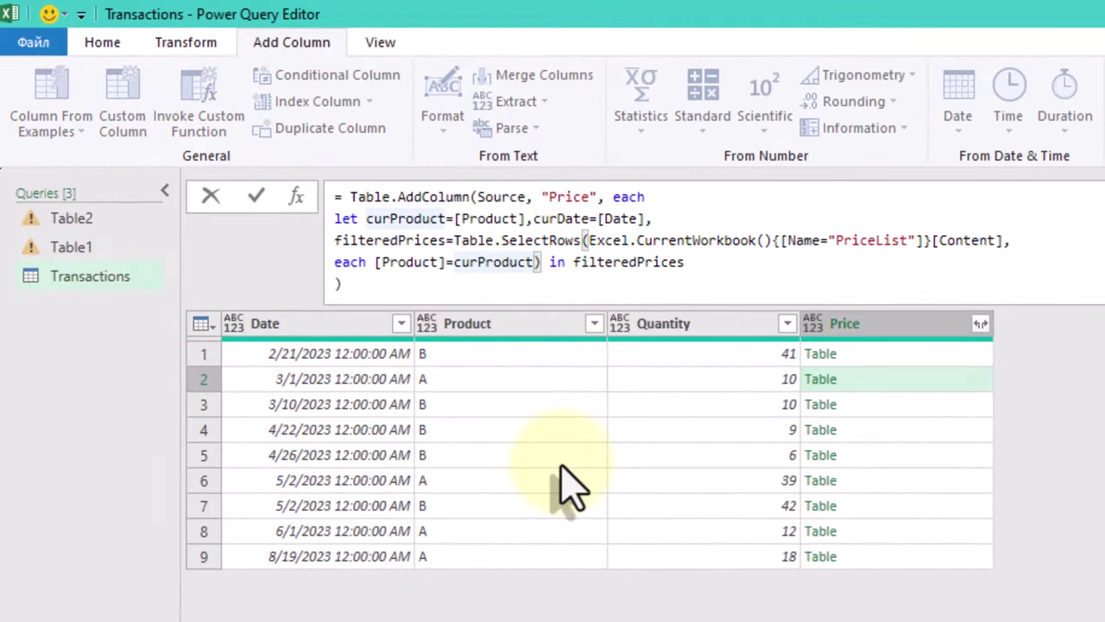
type("and")
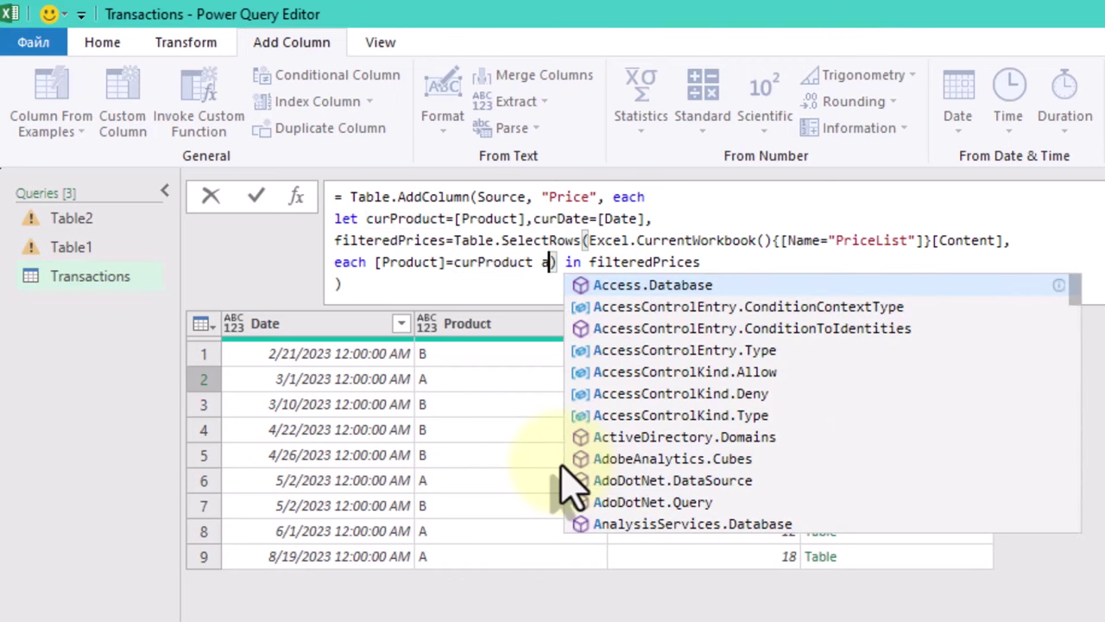
type(" [")
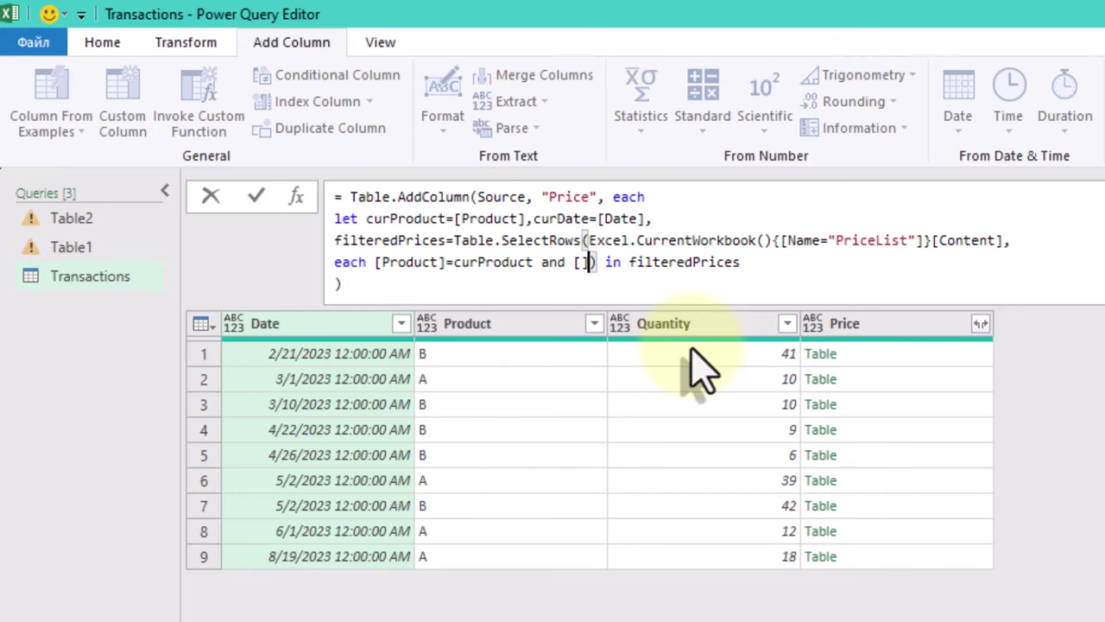
left_click(587, 262)
type("F")
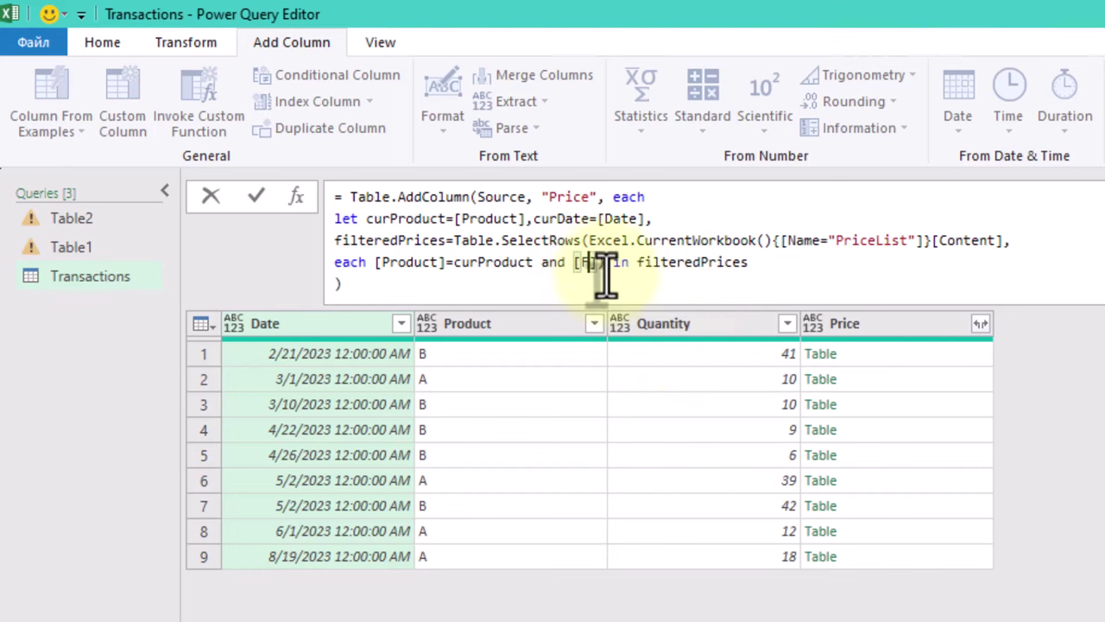
type("rom Dat")
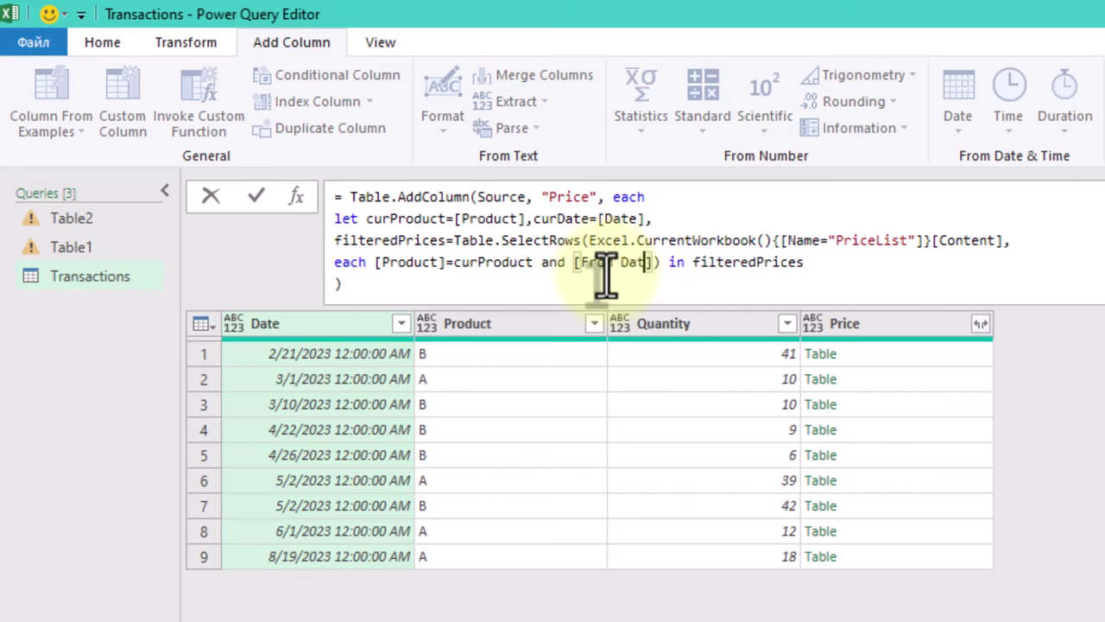
type("e]")
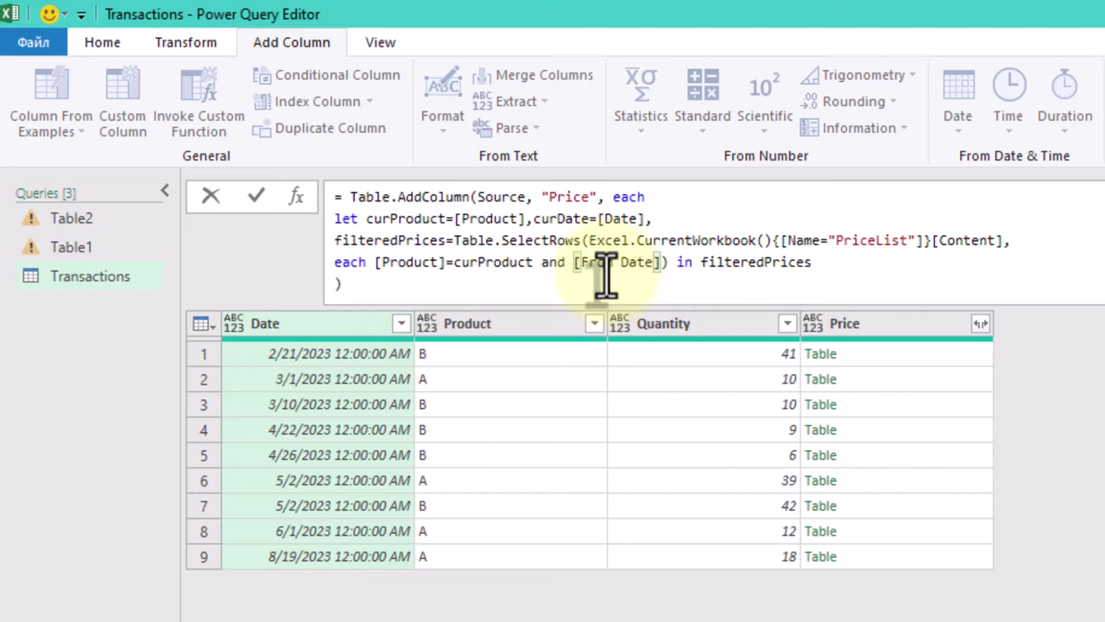
type("<=")
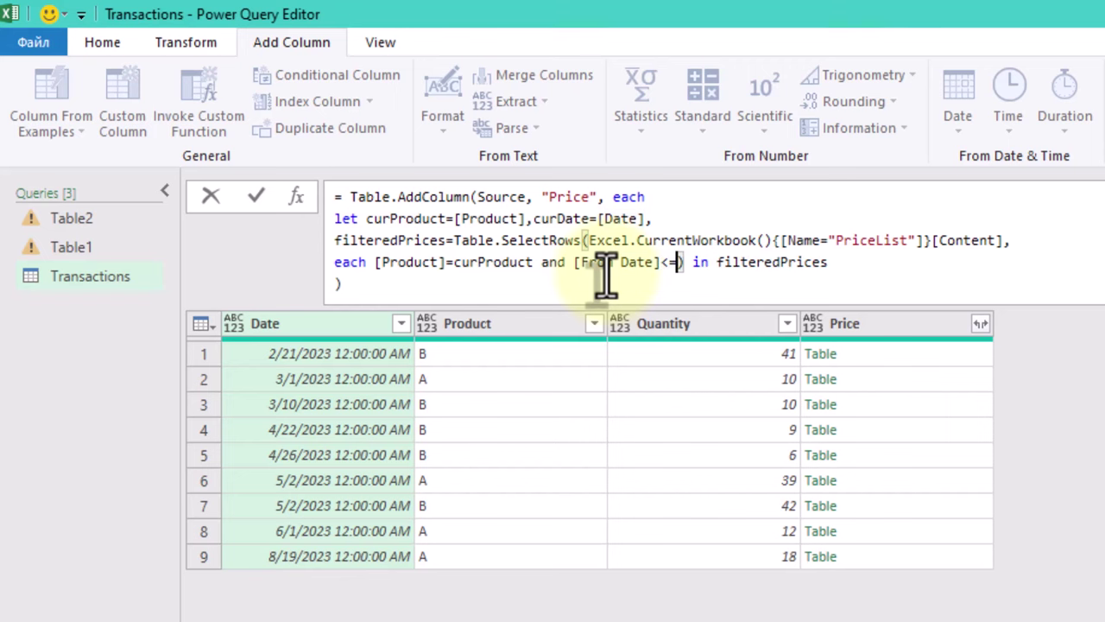
type("curDat")
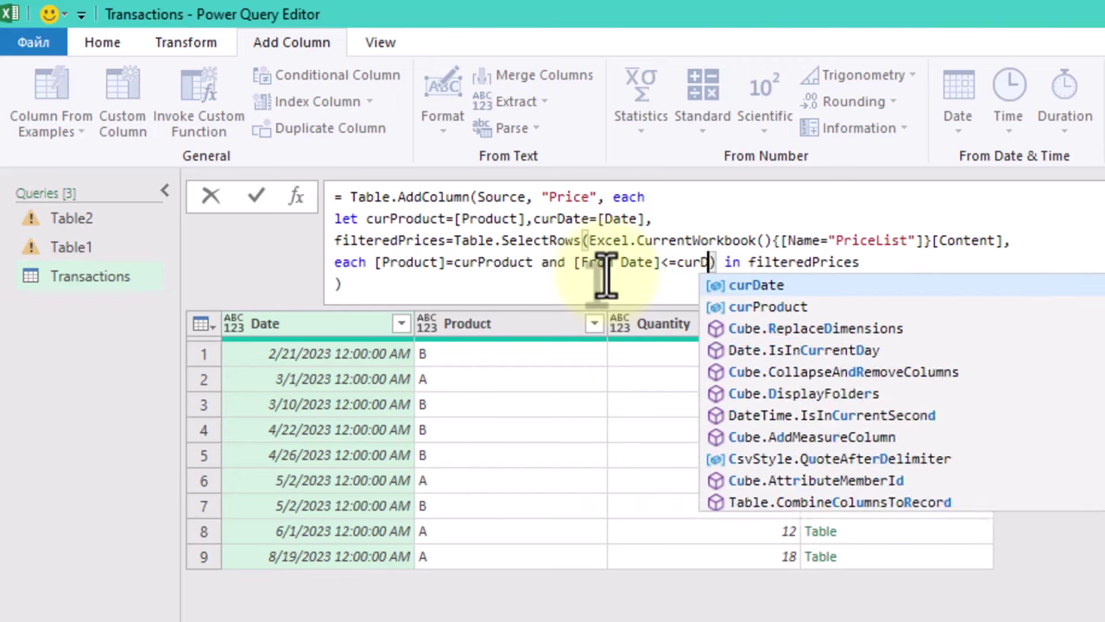
type("e")
key("Return")
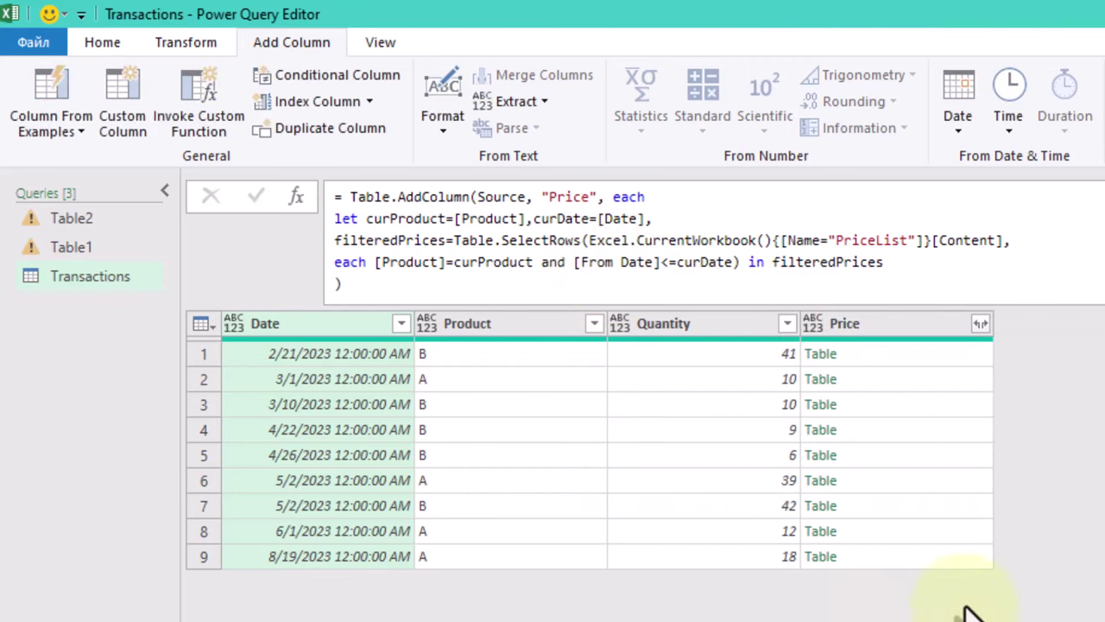
left_click(896, 350)
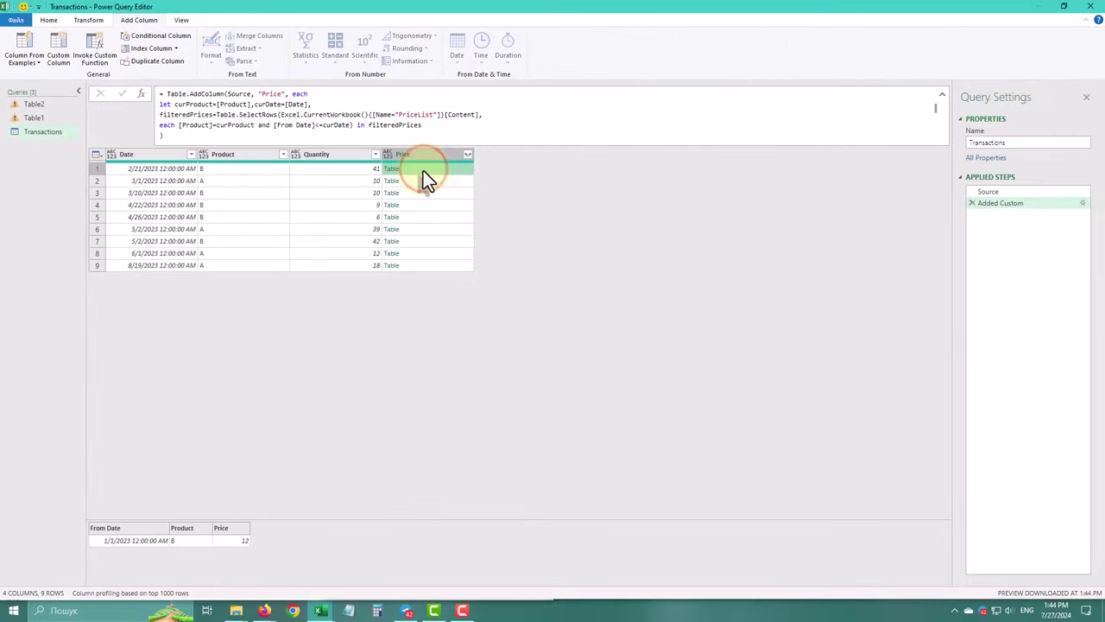
- Preview the nested price tables for rows 2–4, where row 4 shows prices 12 and 18
left_click(895, 380)
left_click(442, 193)
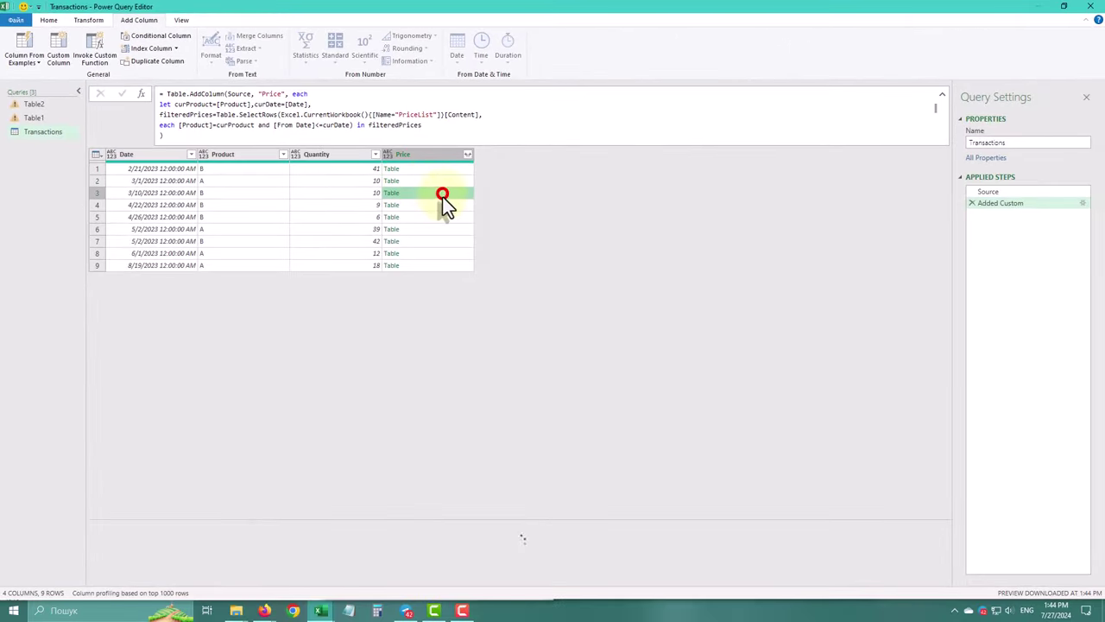
left_click(444, 208)
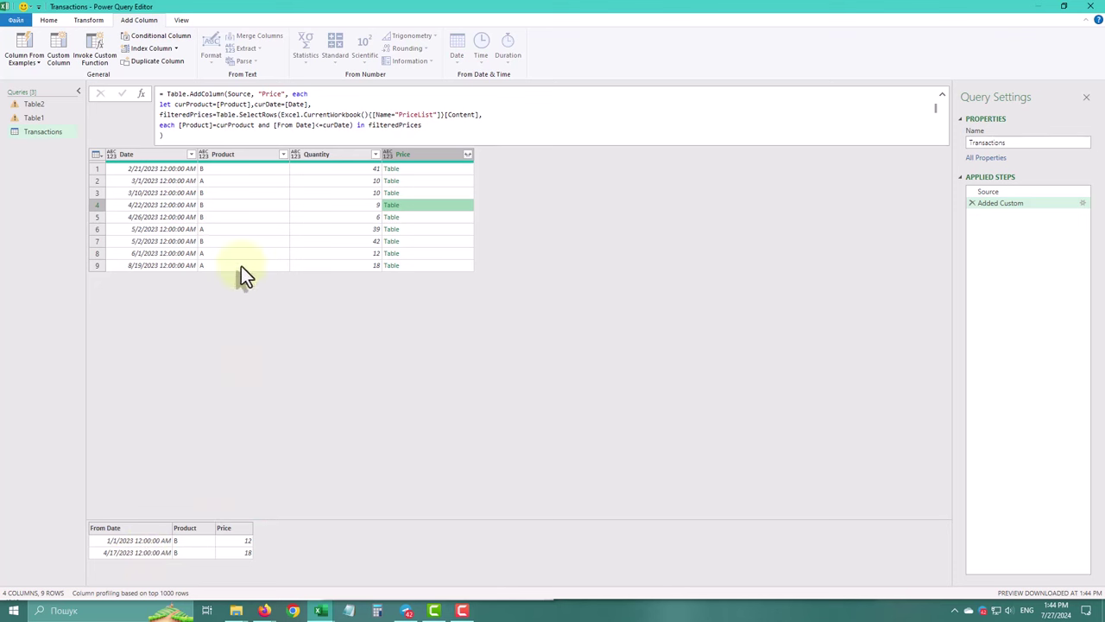
left_click(368, 125)
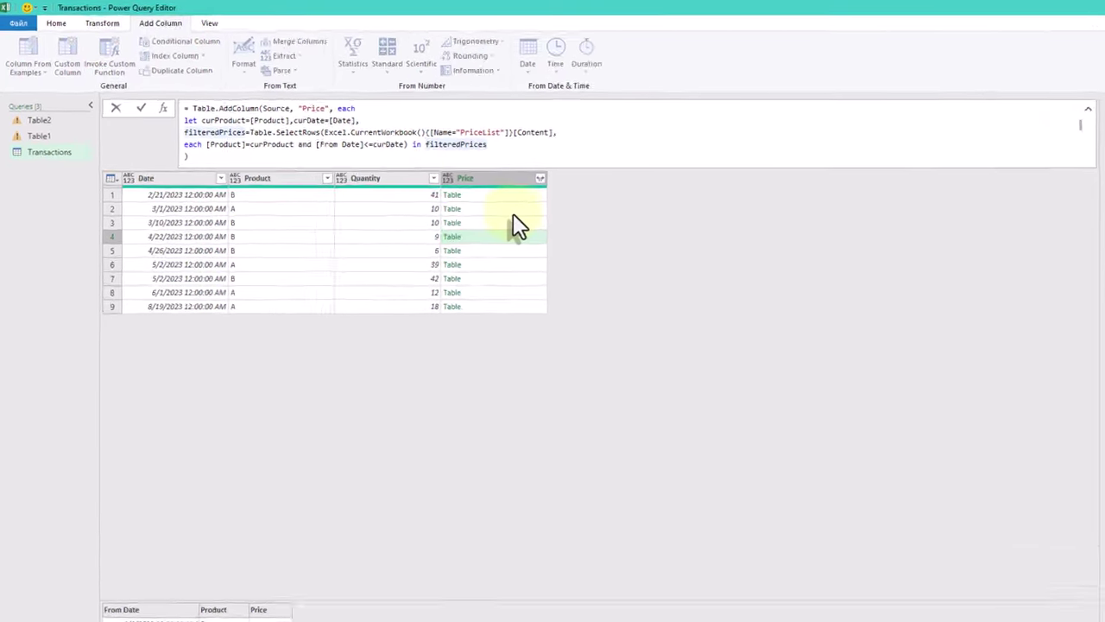
- Wrap filteredPrices in Table.Last and preview row 4's record with price 18 from 4/17/2023
type("Tabl")
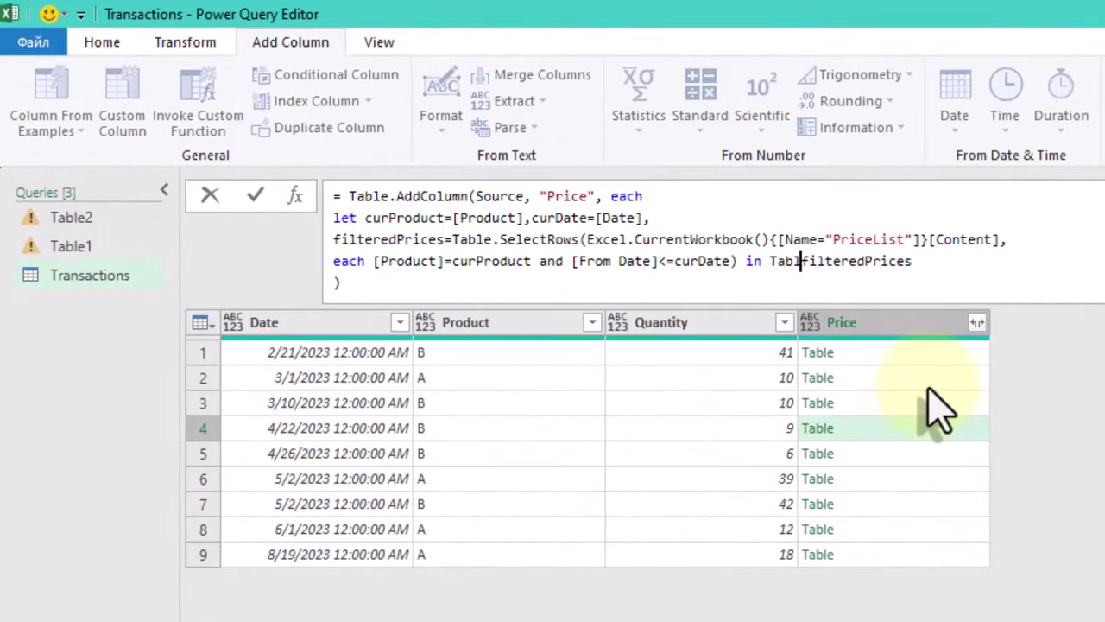
type("e.Las")
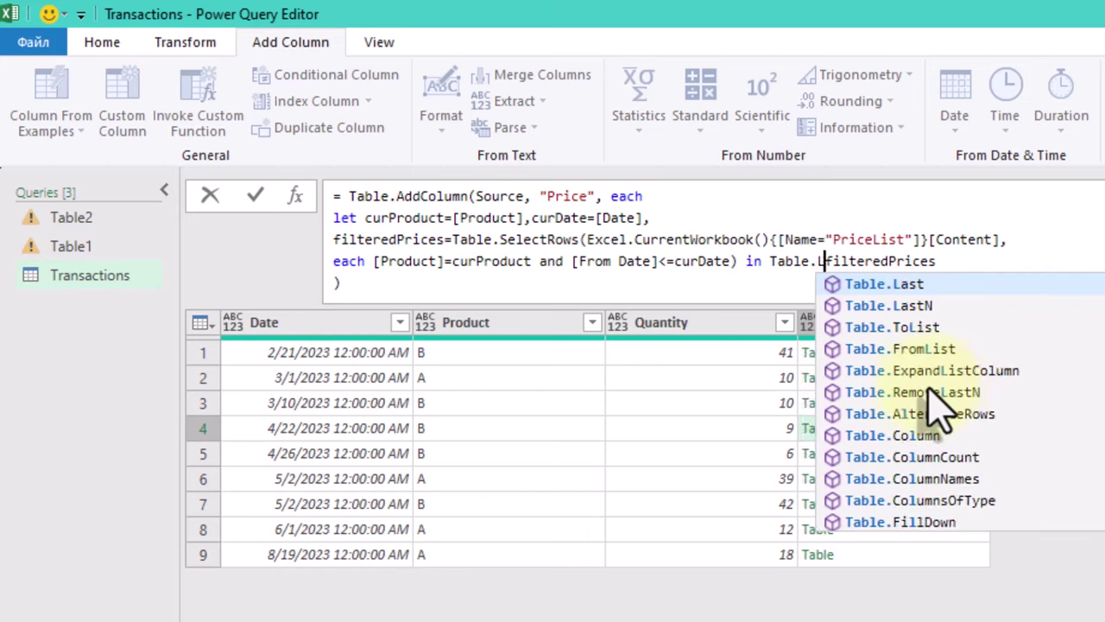
type("t")
key("Escape")
type("(")
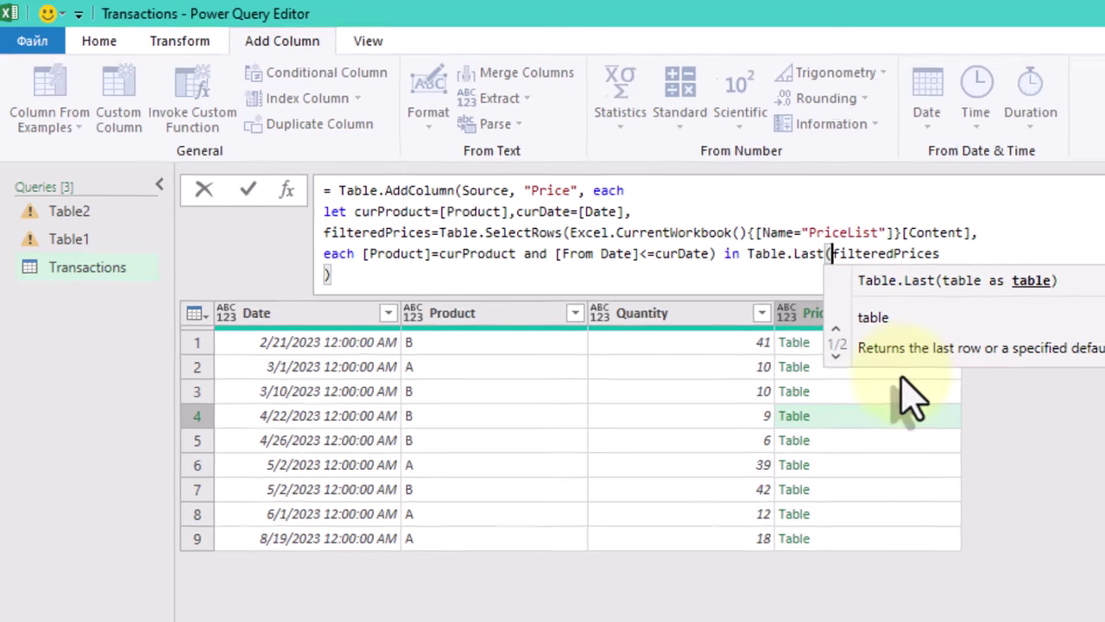
type(")")
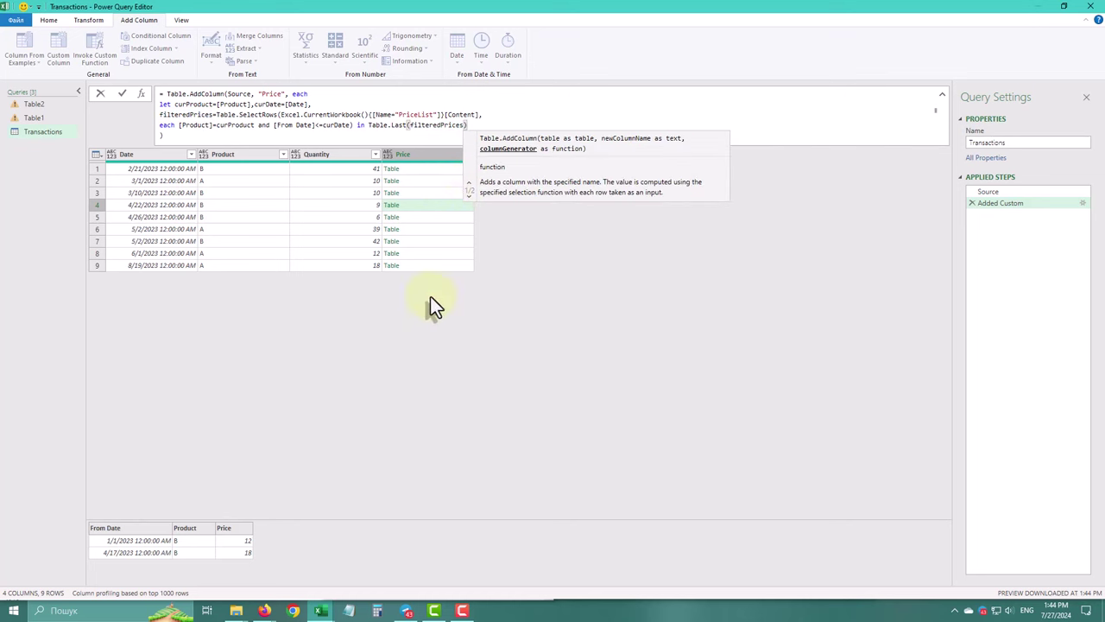
left_click(506, 439)
left_click(420, 206)
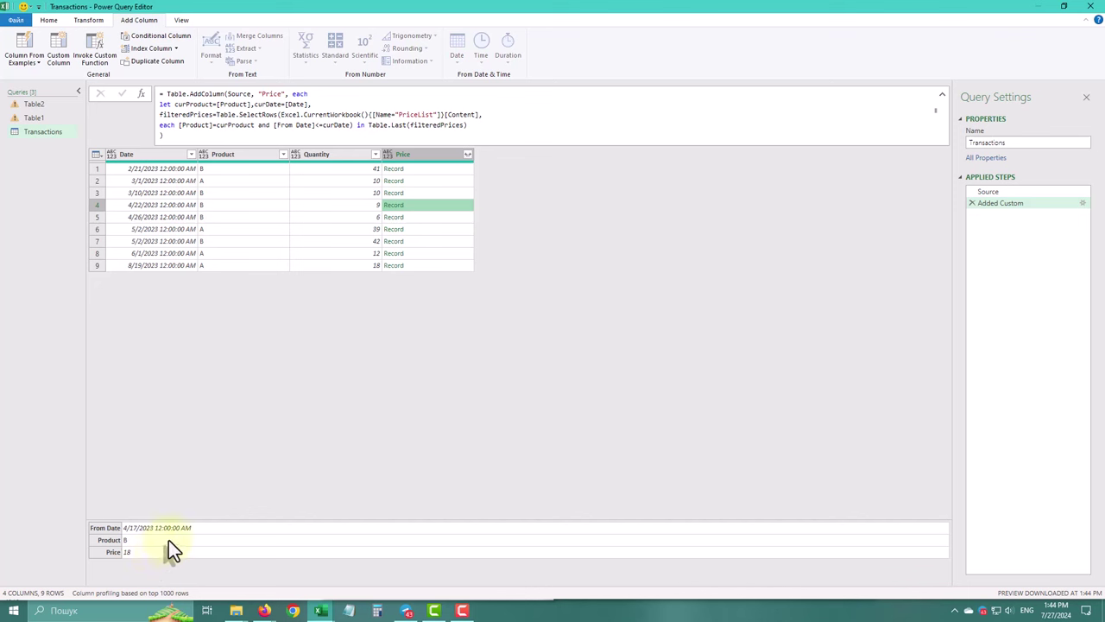
- Append [Price] to Table.Last(filteredPrices) and check the numeric prices, such as 18 and 15
left_click(475, 118)
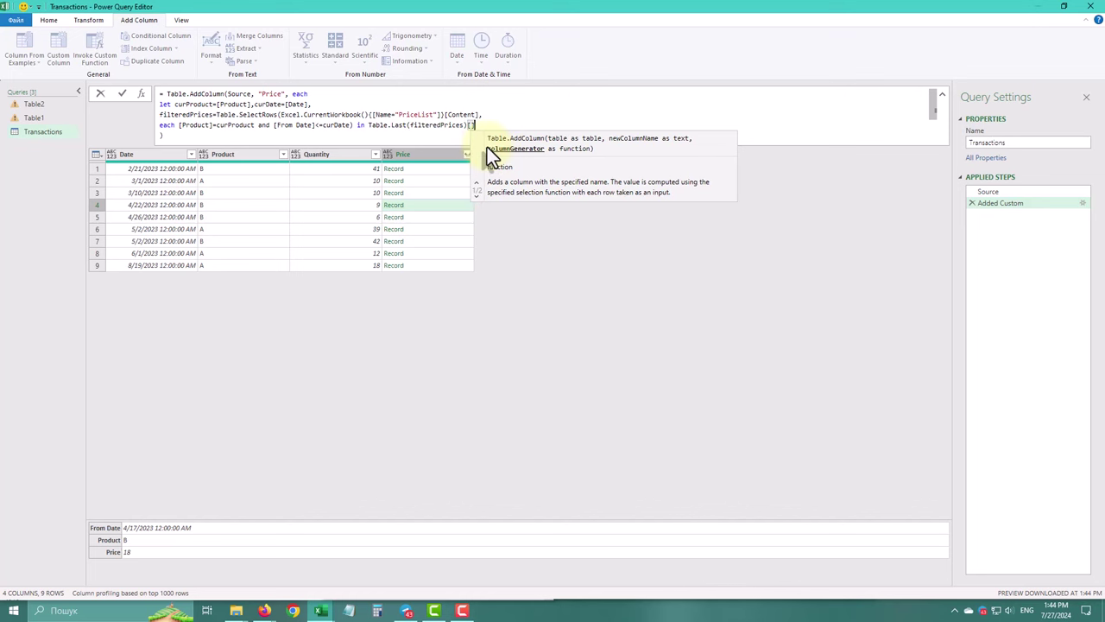
type("Price")
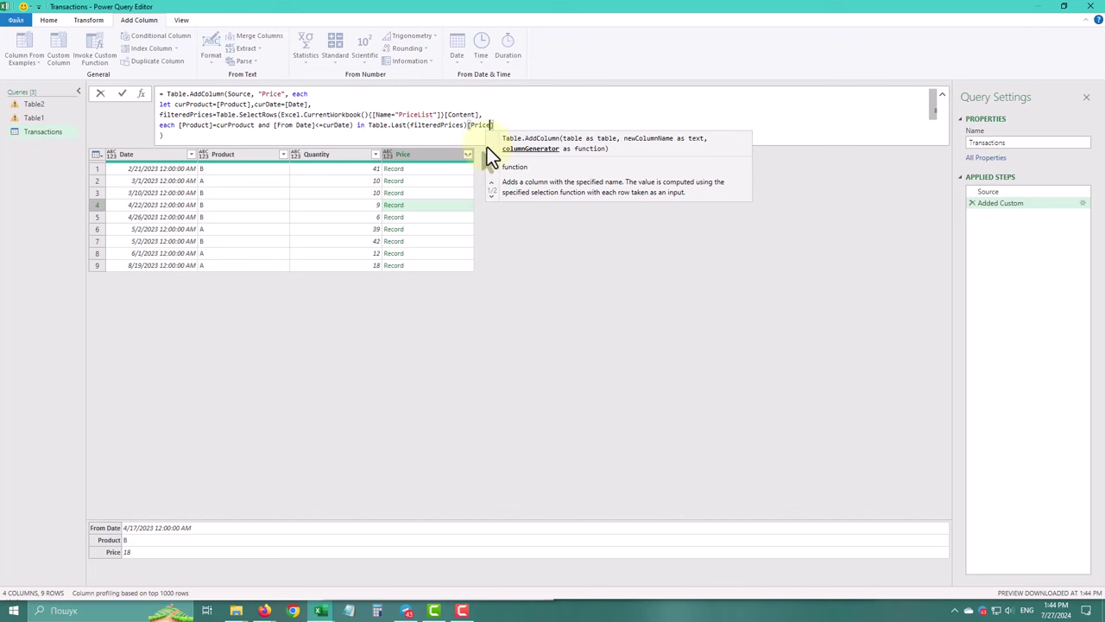
key("Return")
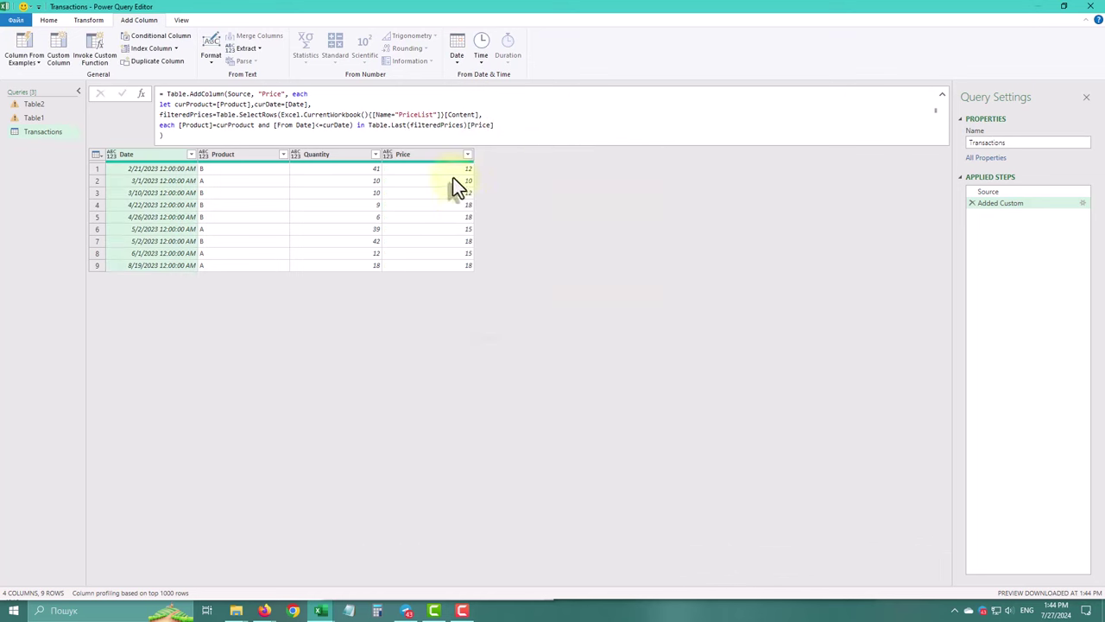
left_click(444, 166)
left_click(441, 191)
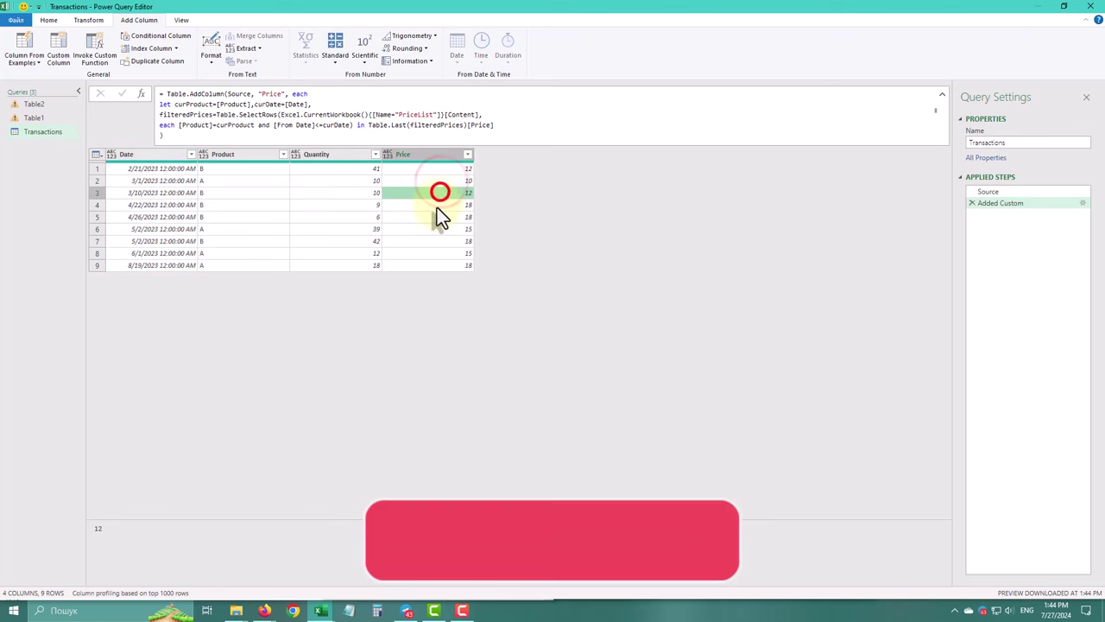
left_click(435, 218)
left_click(433, 253)
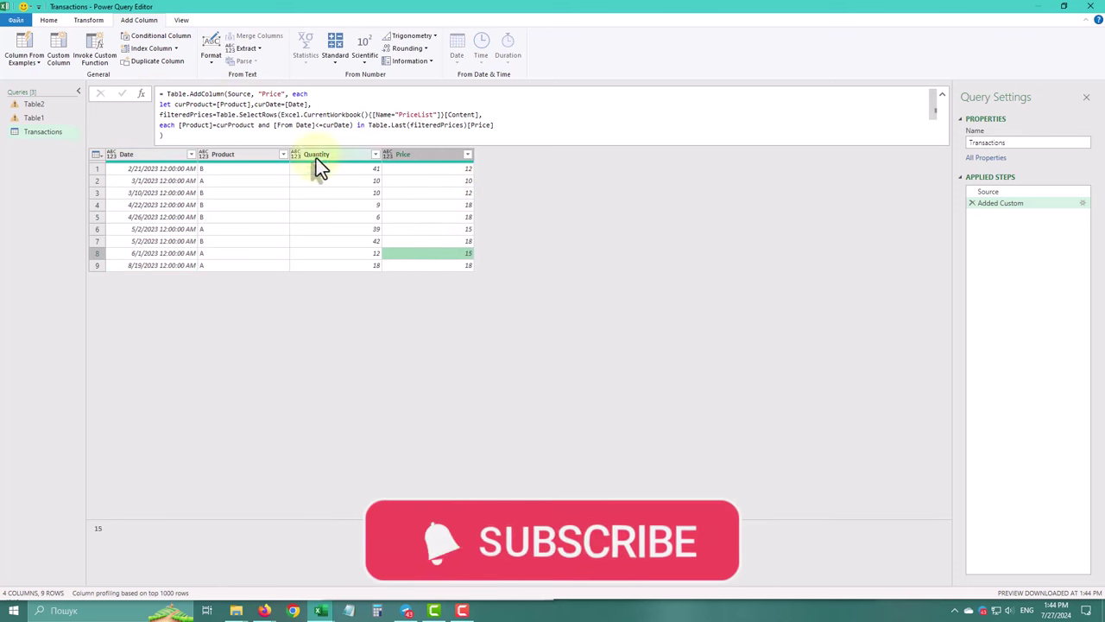